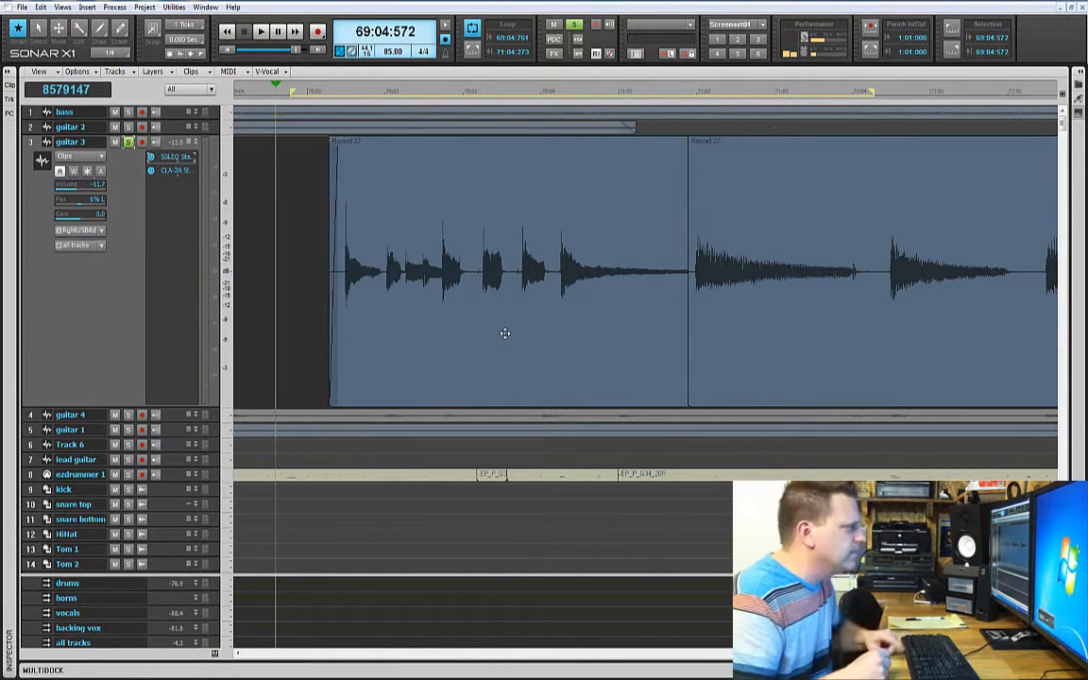
Play the guitar 3 passage soloed, and turn off its solo to hear it in the full mix
key("space")
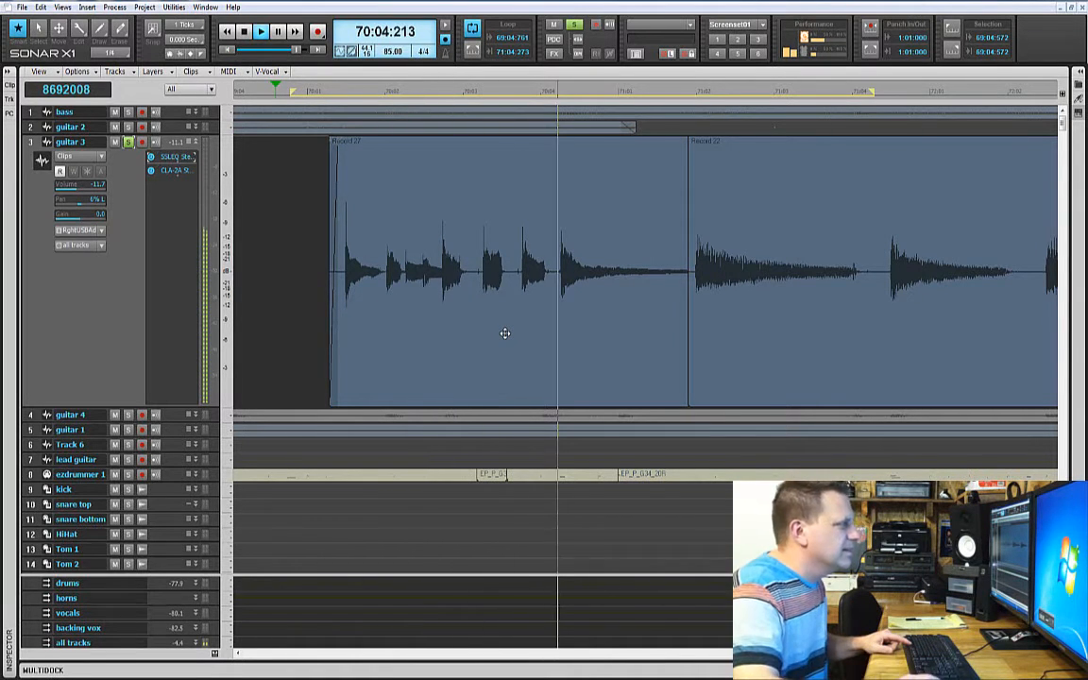
key("space")
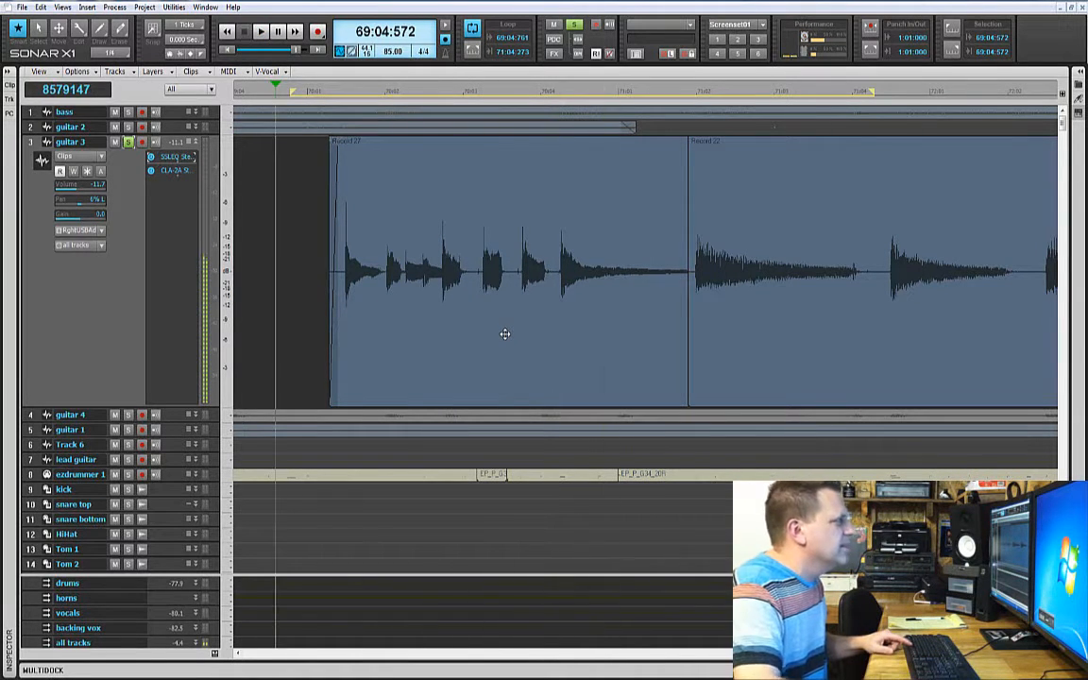
left_click(129, 143)
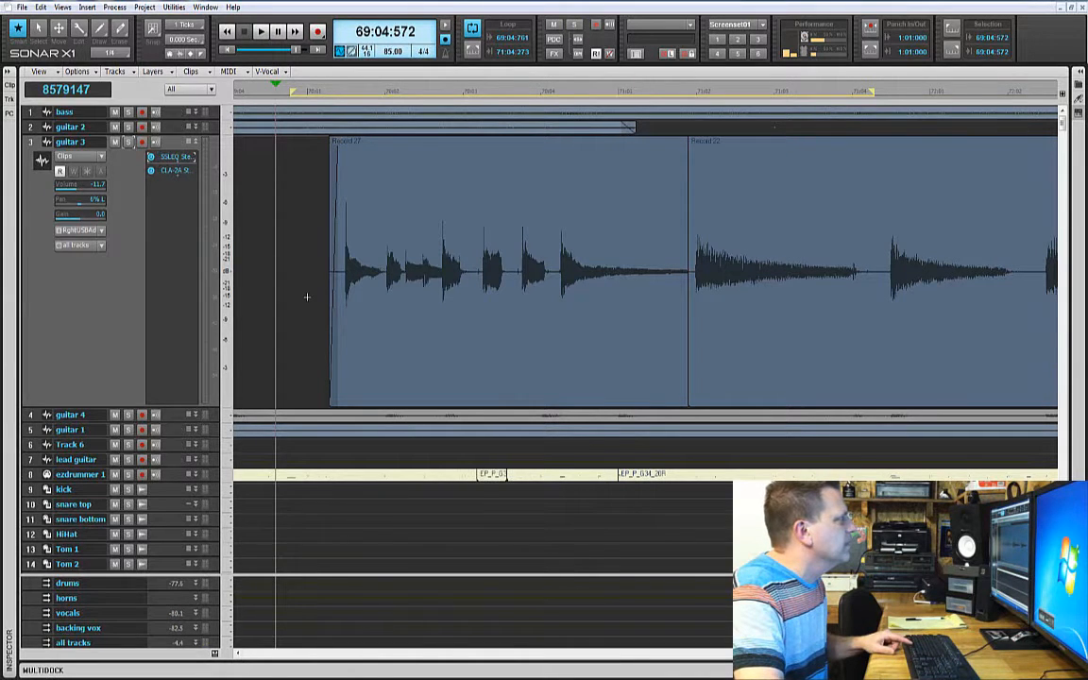
key("space")
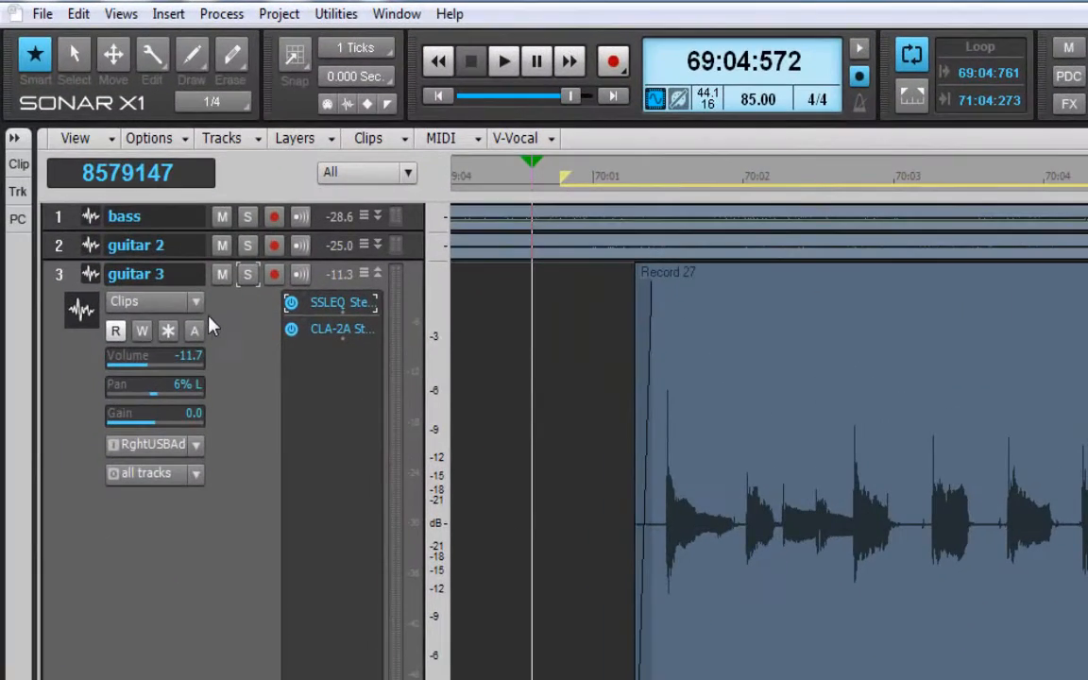
Switch the guitar 3 track's edit filter from Clips to Volume automation
left_click(198, 303)
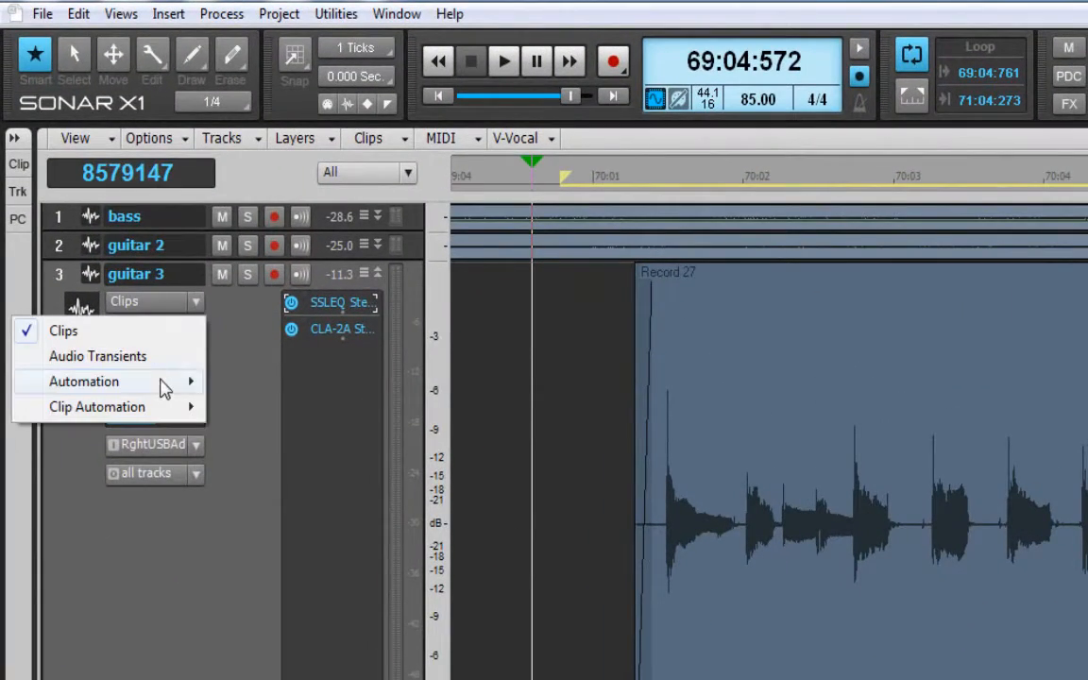
mouse_move(165, 388)
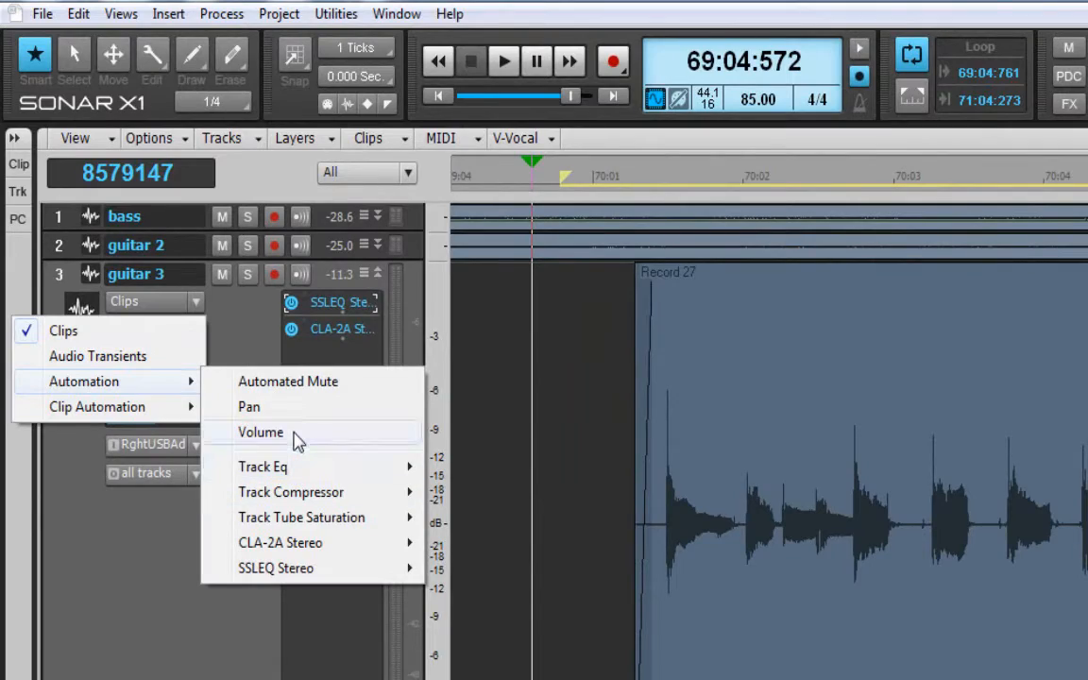
left_click(261, 433)
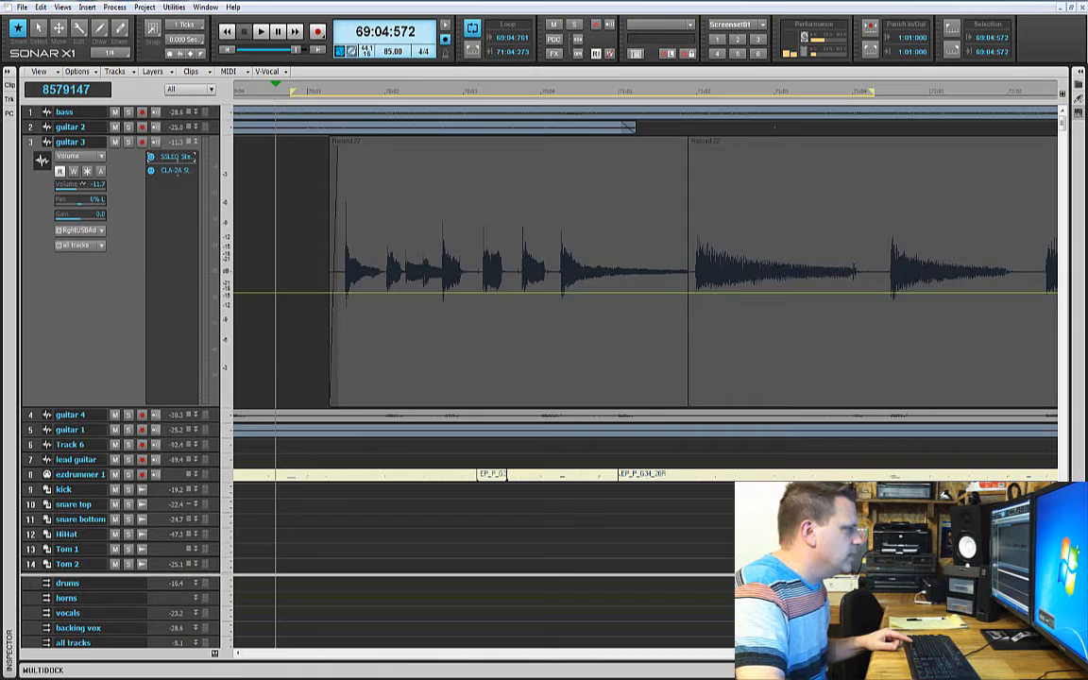
Add volume nodes at about 70:01:465 and 70:01:566 around guitar 3's first peak, and pull a middle node down into a dip
key("ctrl+Right")
key("ctrl+Right")
key("ctrl+Right")
key("ctrl+Right")
key("ctrl+Right")
key("ctrl+Right")
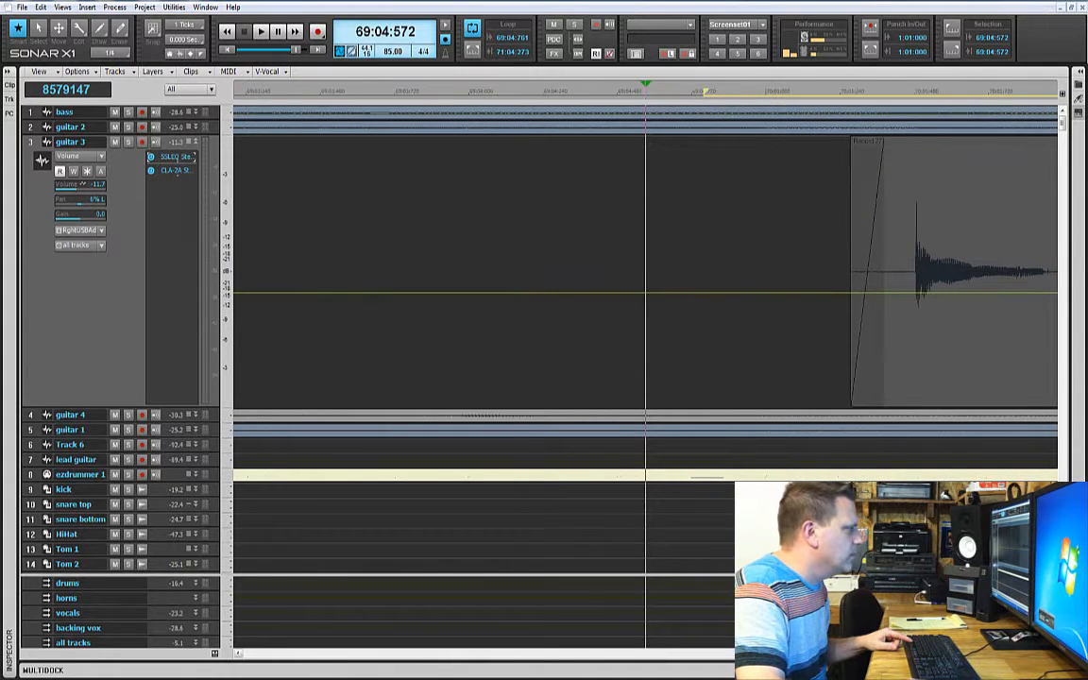
scroll(645, 272, "right", 8)
scroll(645, 272, "left", 3)
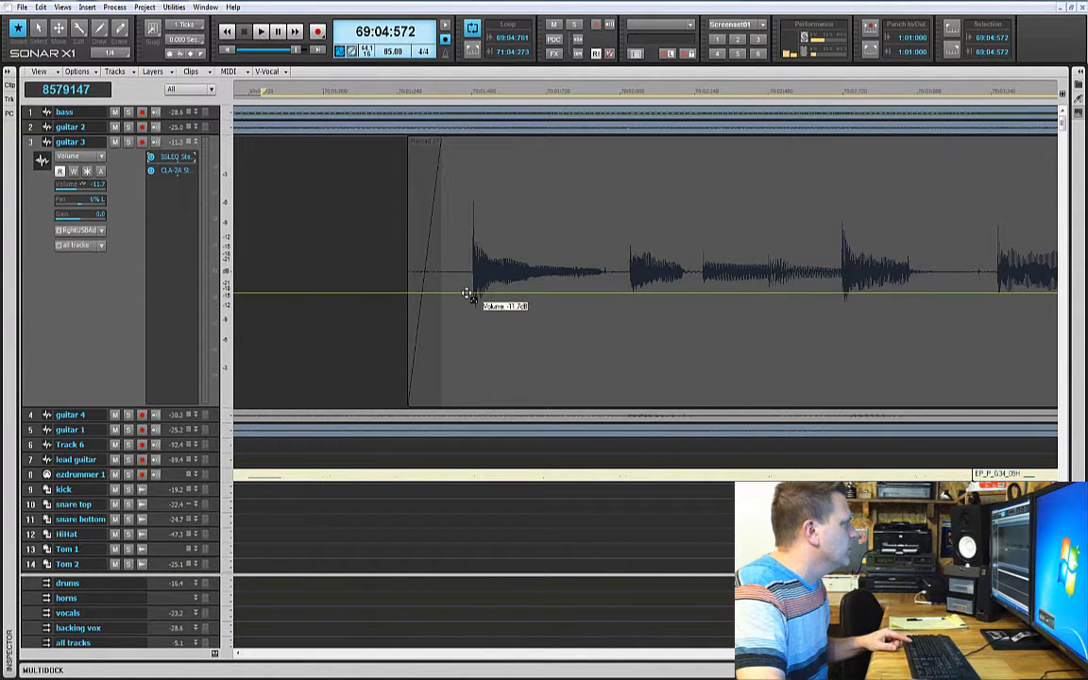
double_click(466, 294)
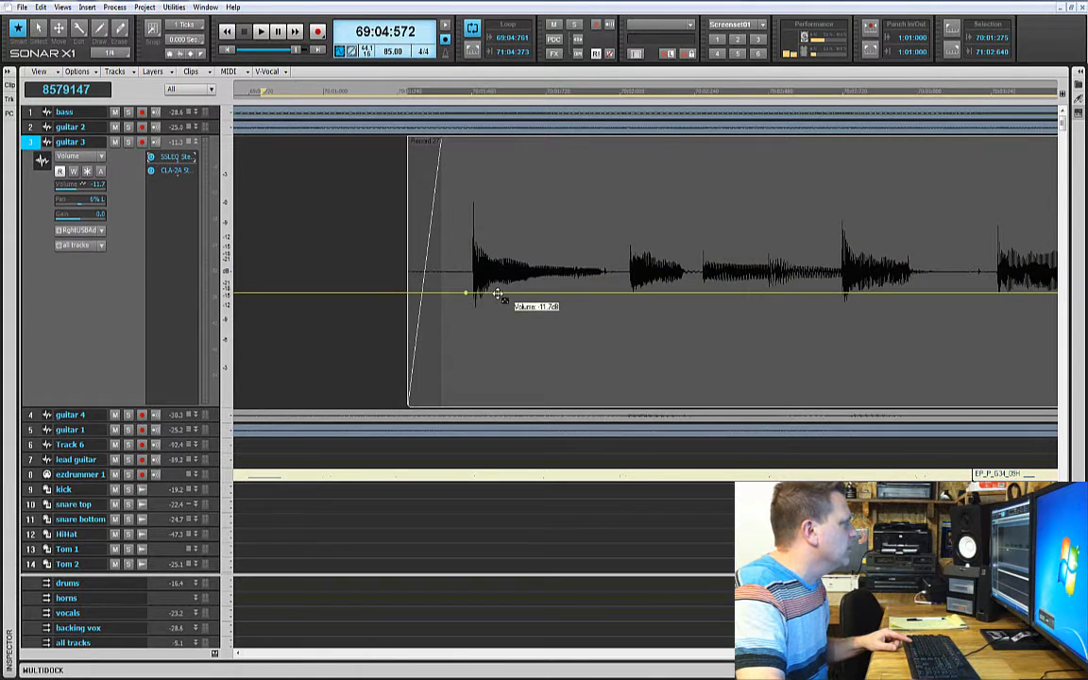
double_click(498, 293)
left_click(478, 294)
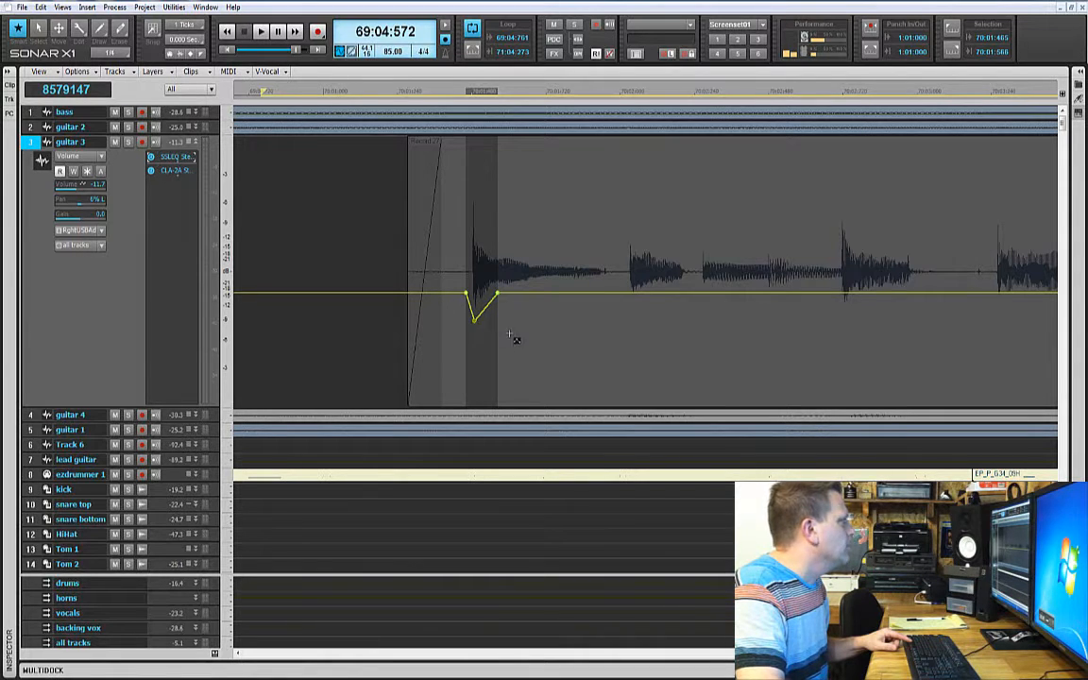
Play the dipped note in the mix from 69:04:809, just before the guitar 3 clip, and solo guitar 3
left_click(276, 92)
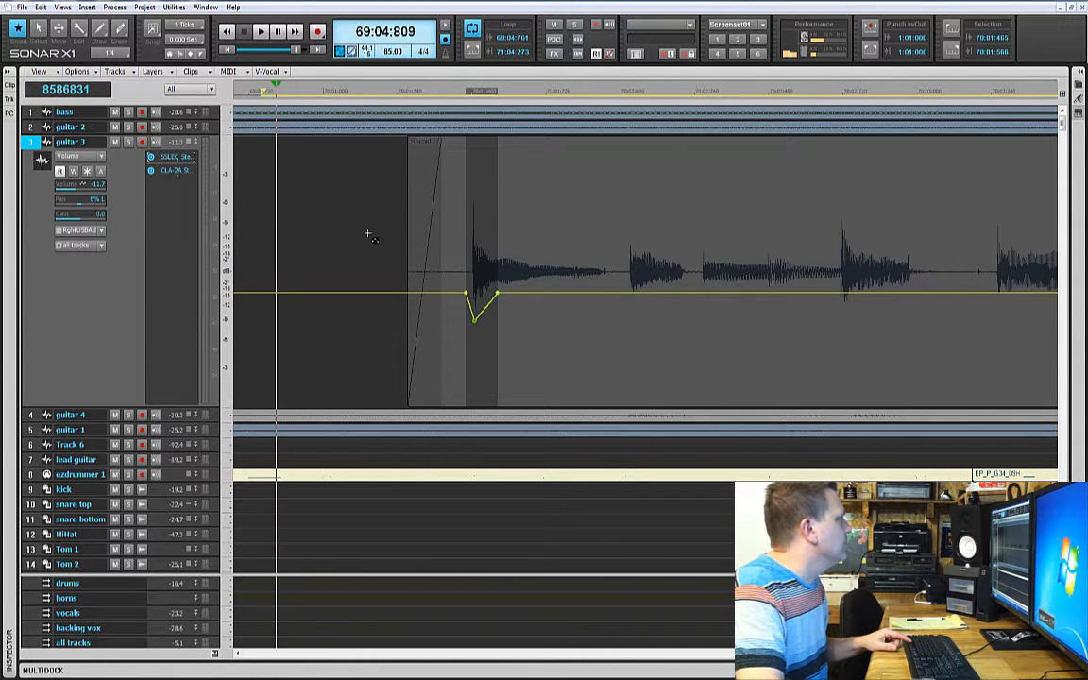
key("space")
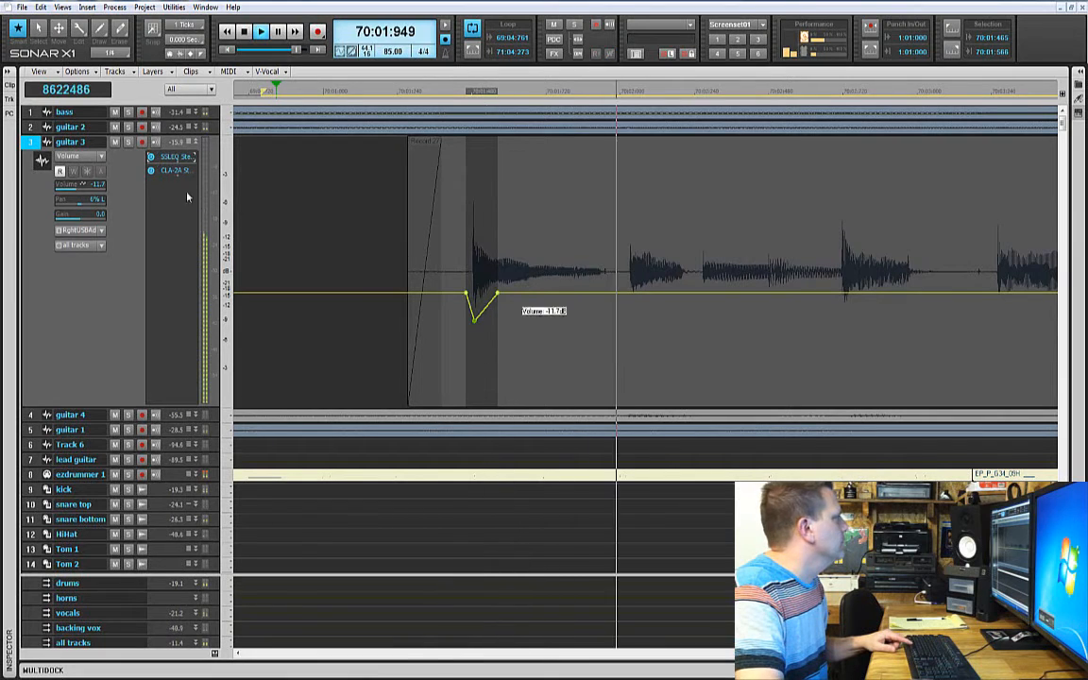
key("space")
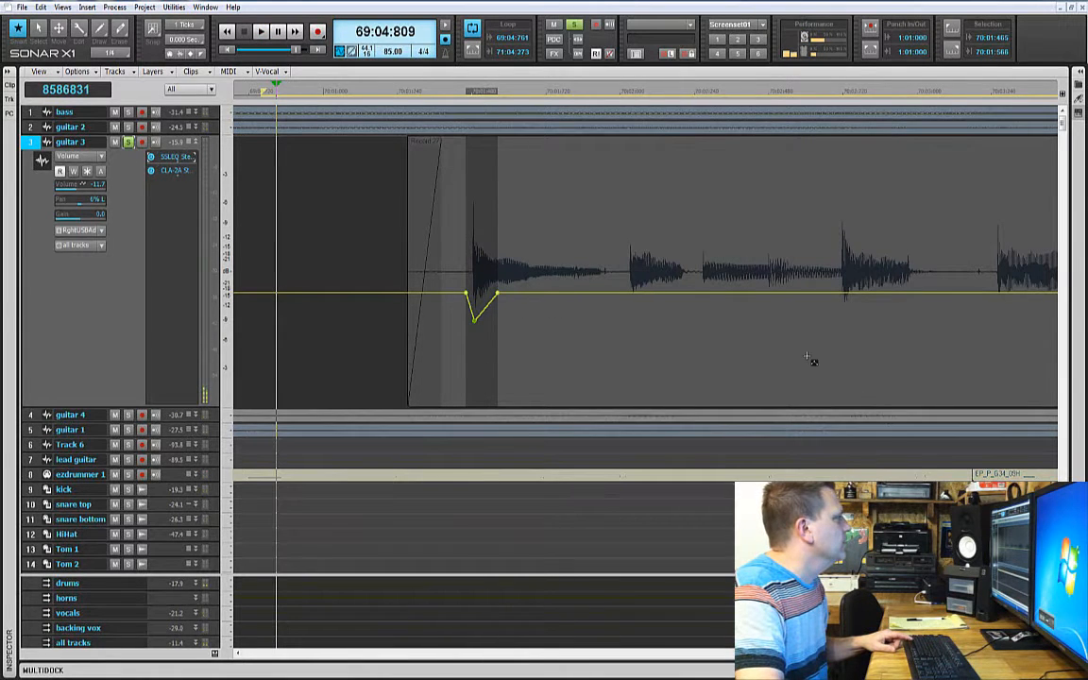
Deepen the volume dip on guitar 3's first peak by lowering its middle node, auditioning the soloed track between adjustments
key("space")
key("space")
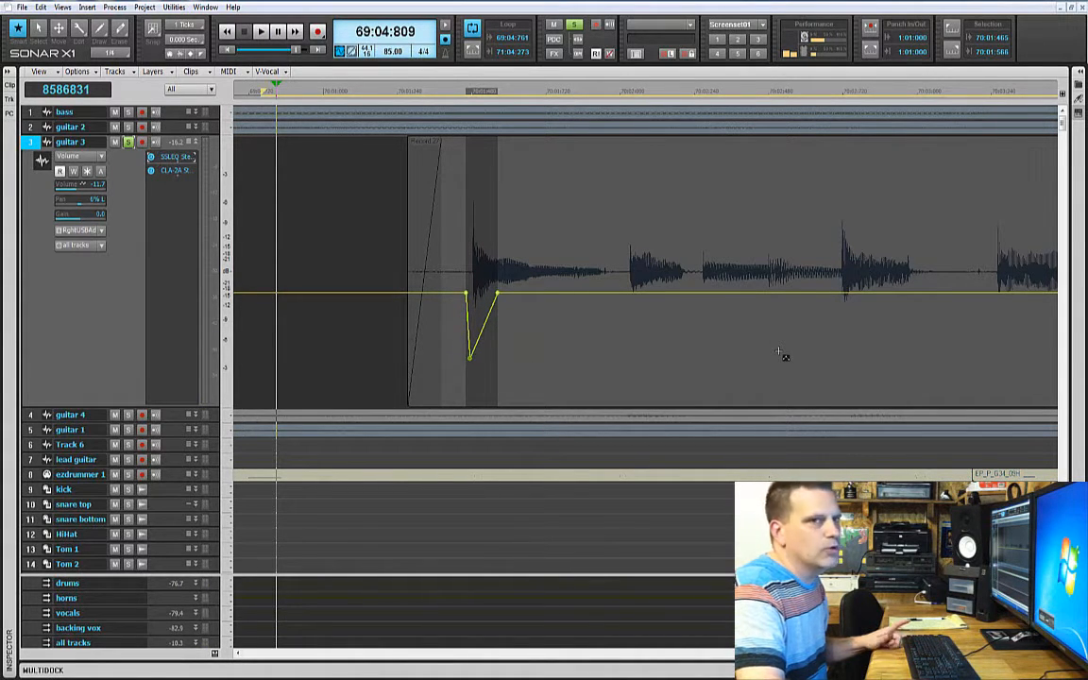
key("space")
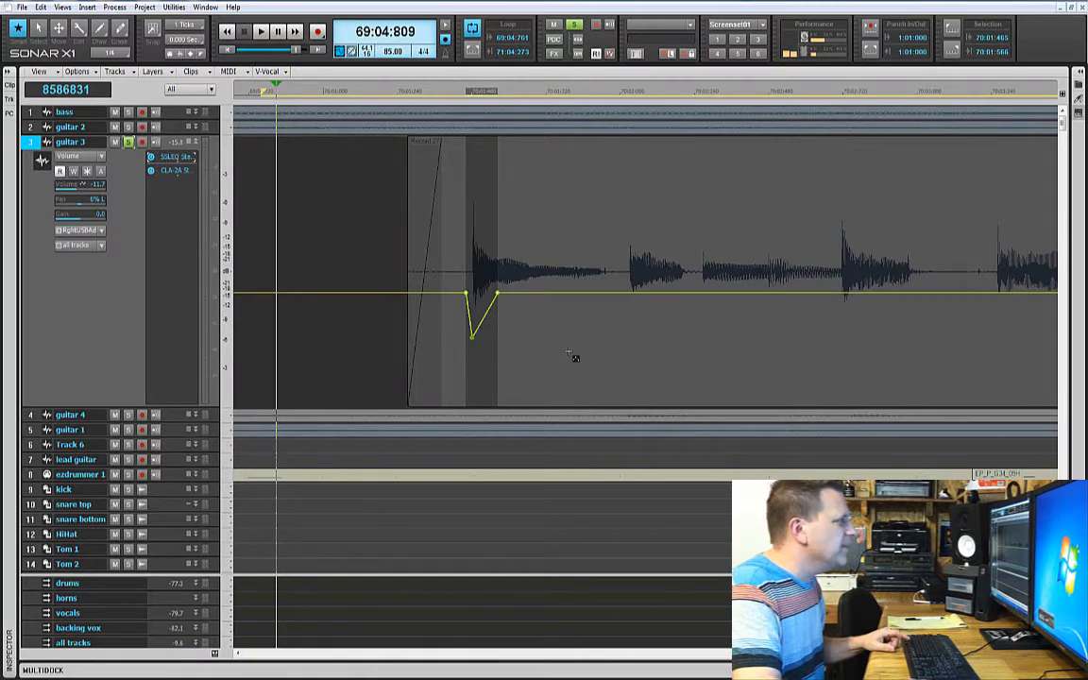
key("space")
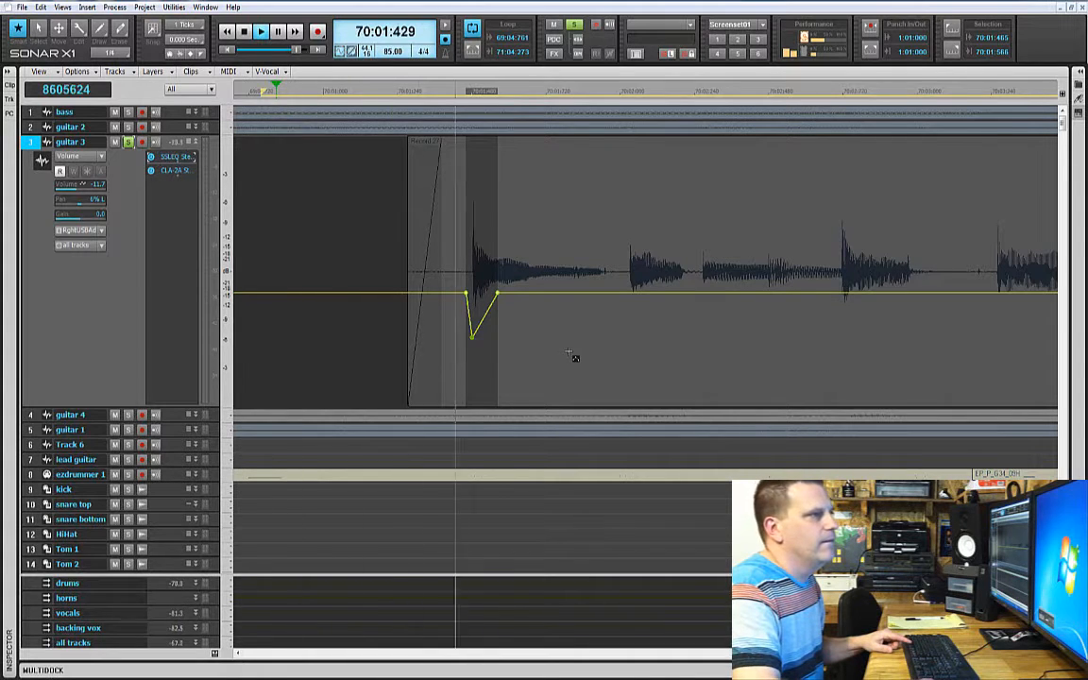
key("space")
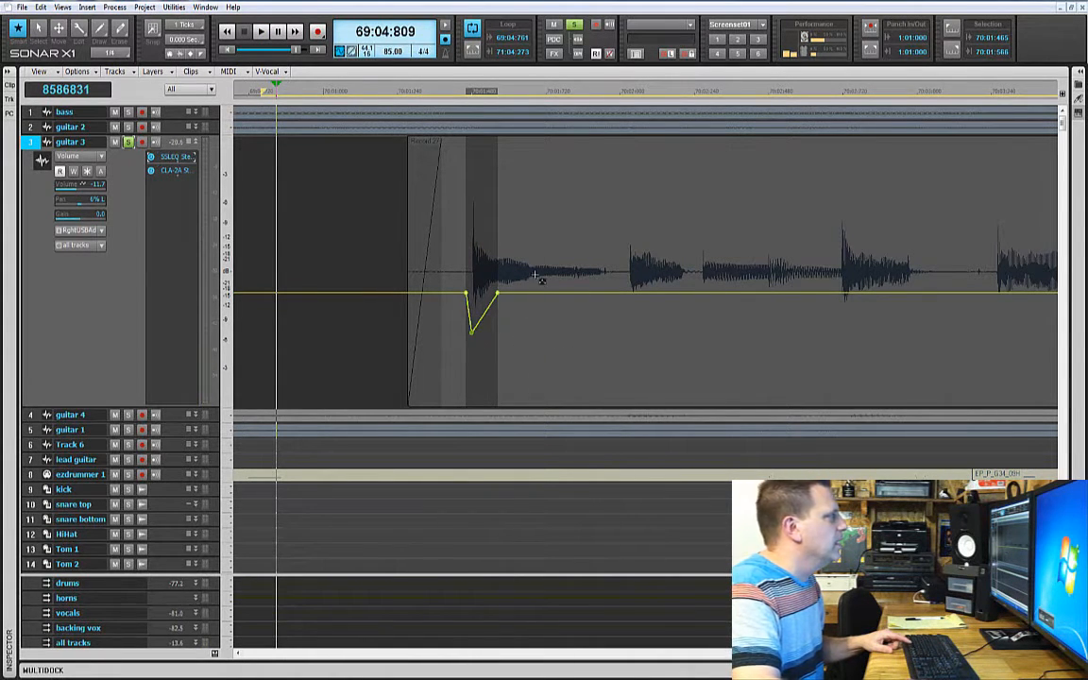
Delete the three volume nodes around guitar 3's first peak and play the passage without the dip
left_click(449, 354)
left_click_drag(534, 270, 433, 353)
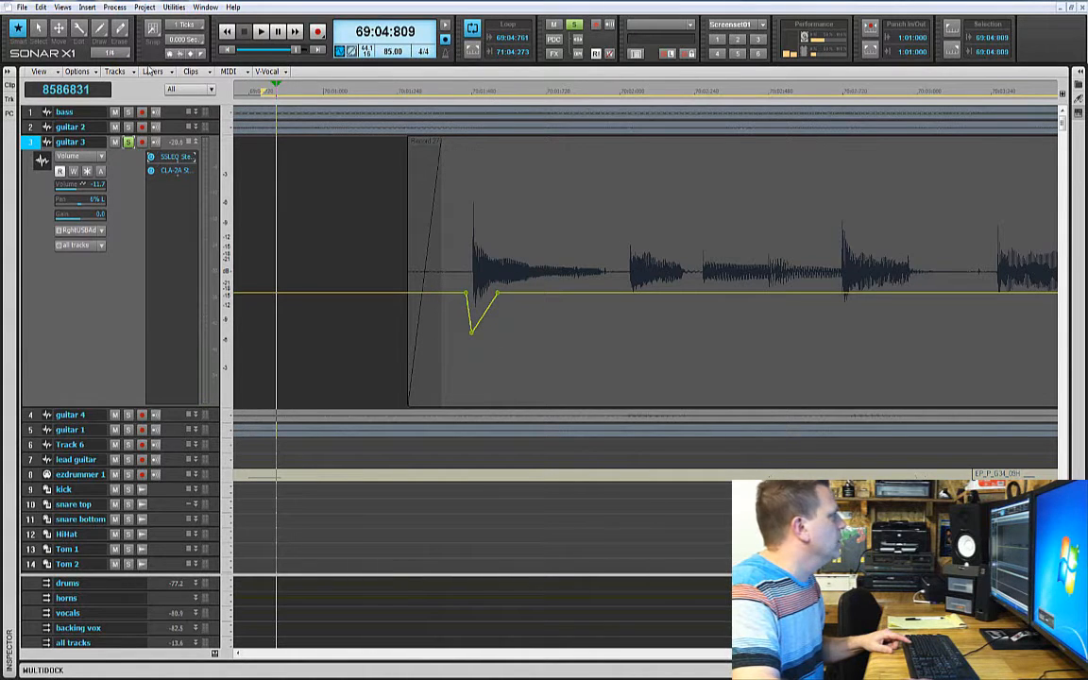
key("Delete")
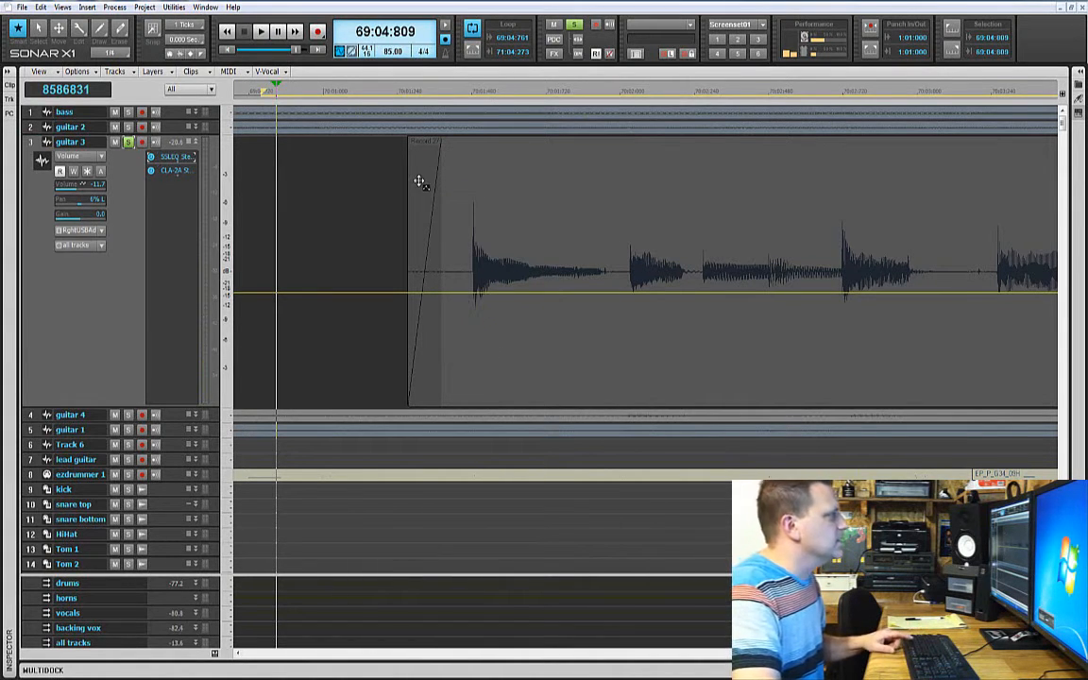
key("space")
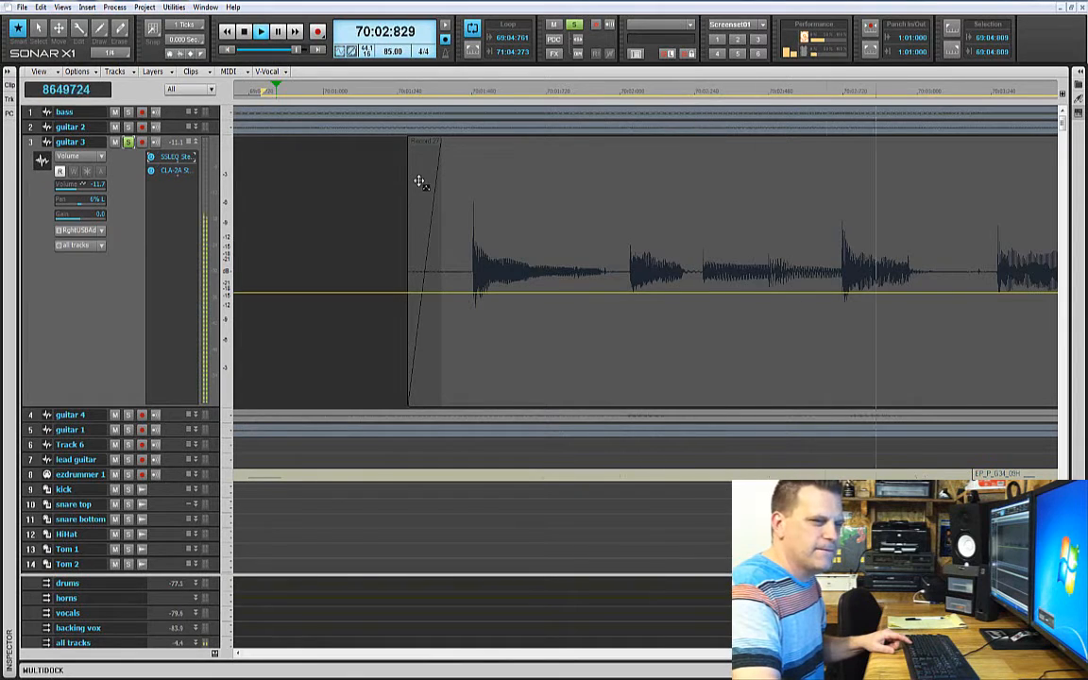
key("space")
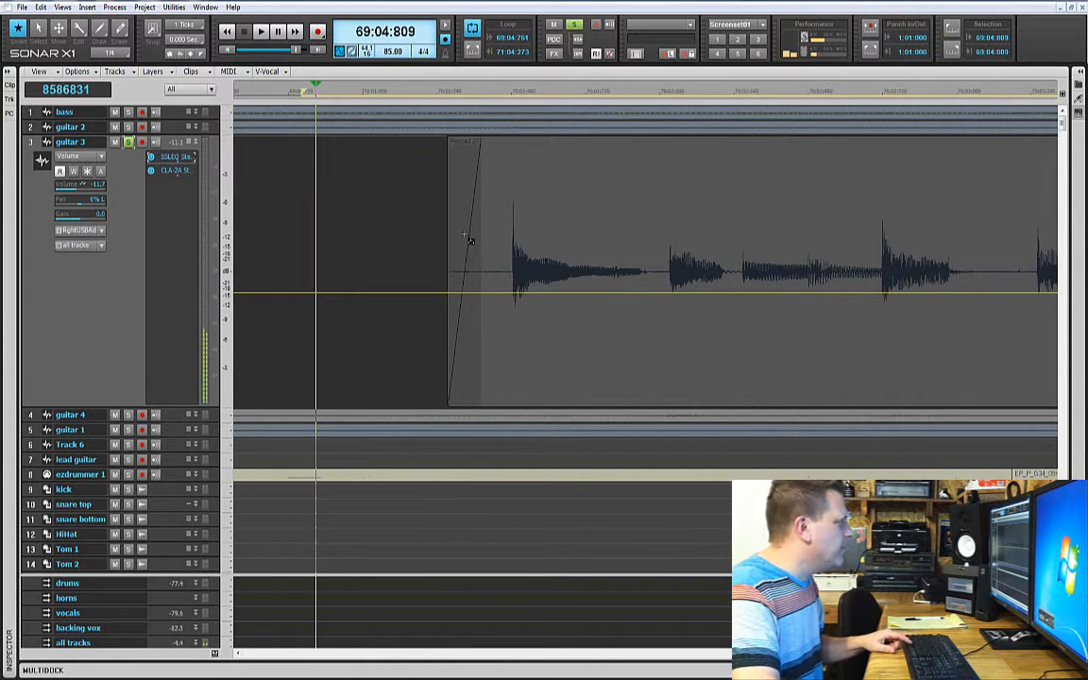
Undo the node deletion and play the guitar 3 passage with the volume dip
left_click(42, 8)
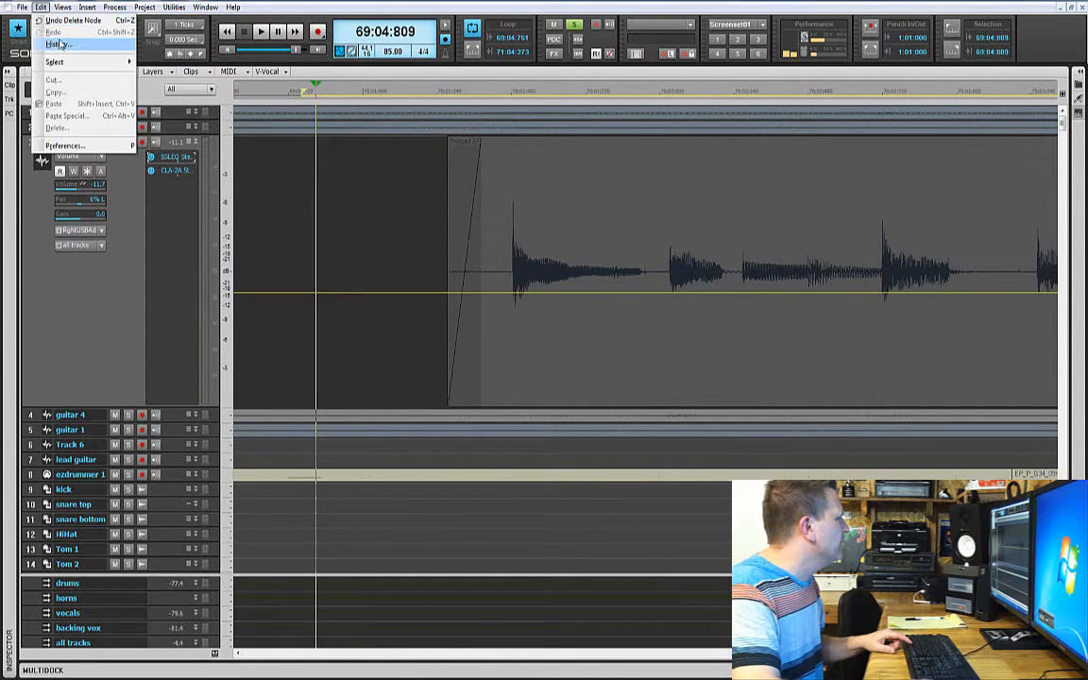
left_click(56, 20)
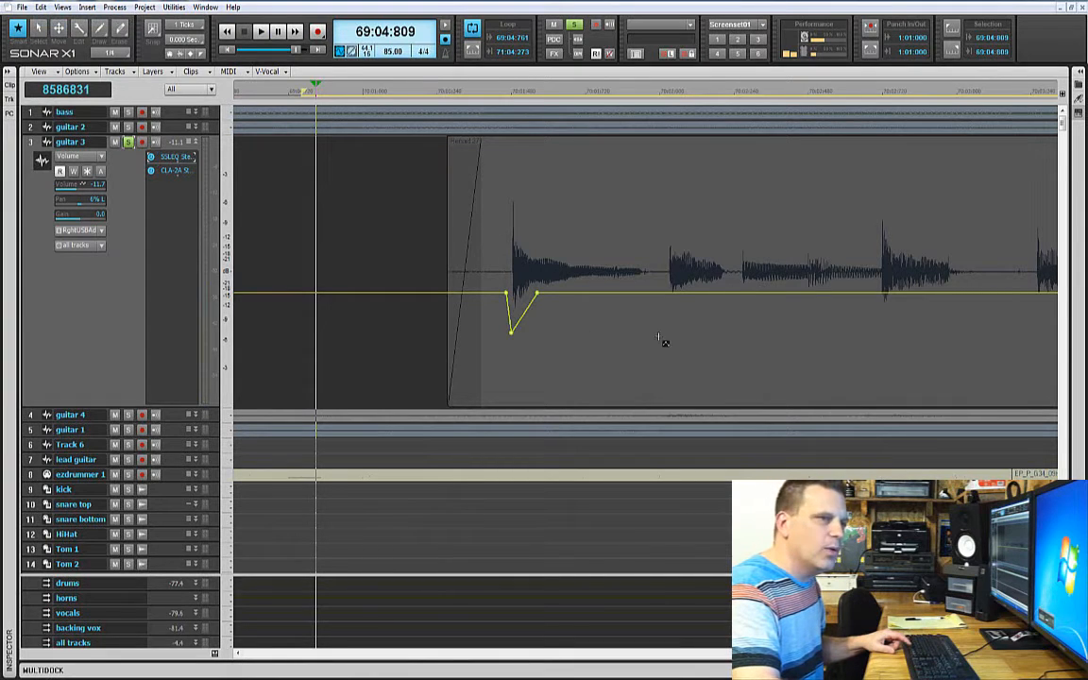
key("space")
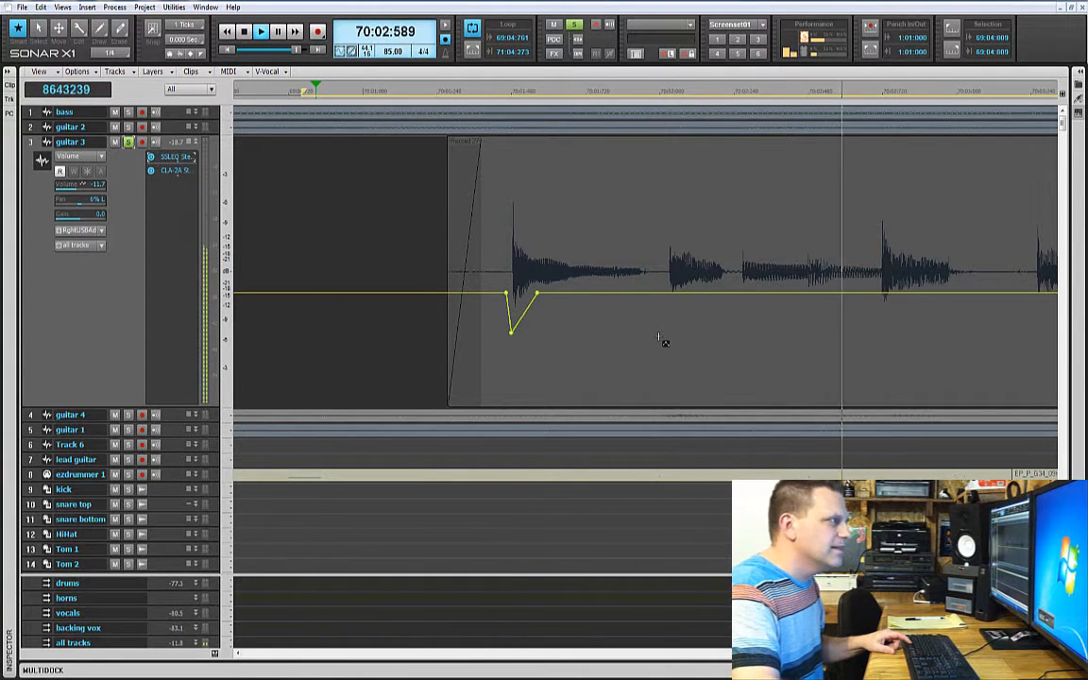
key("space")
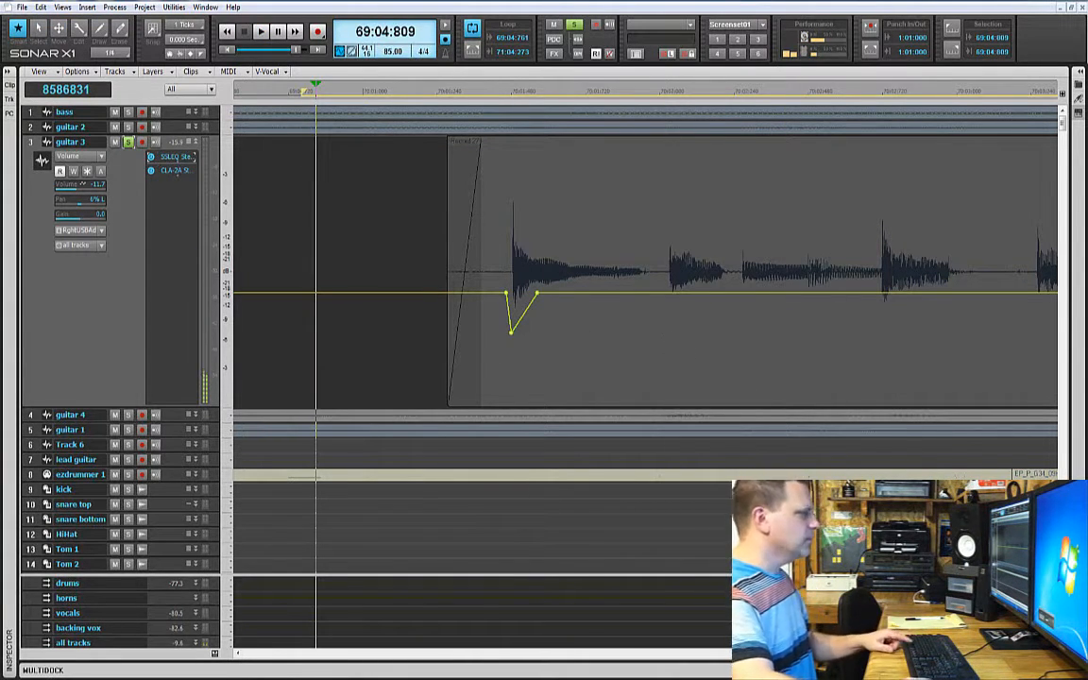
Play the soloed guitar 3 passage repeatedly to hear the notes following the dip
scroll(295, 271, "down", 1)
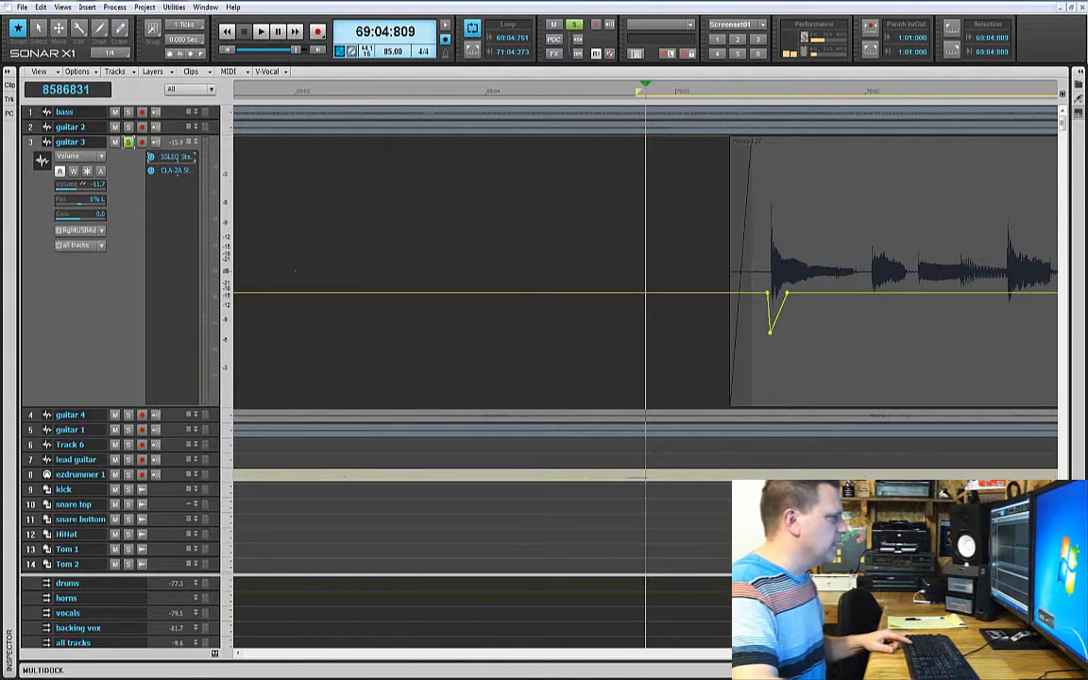
scroll(295, 271, "right", 15)
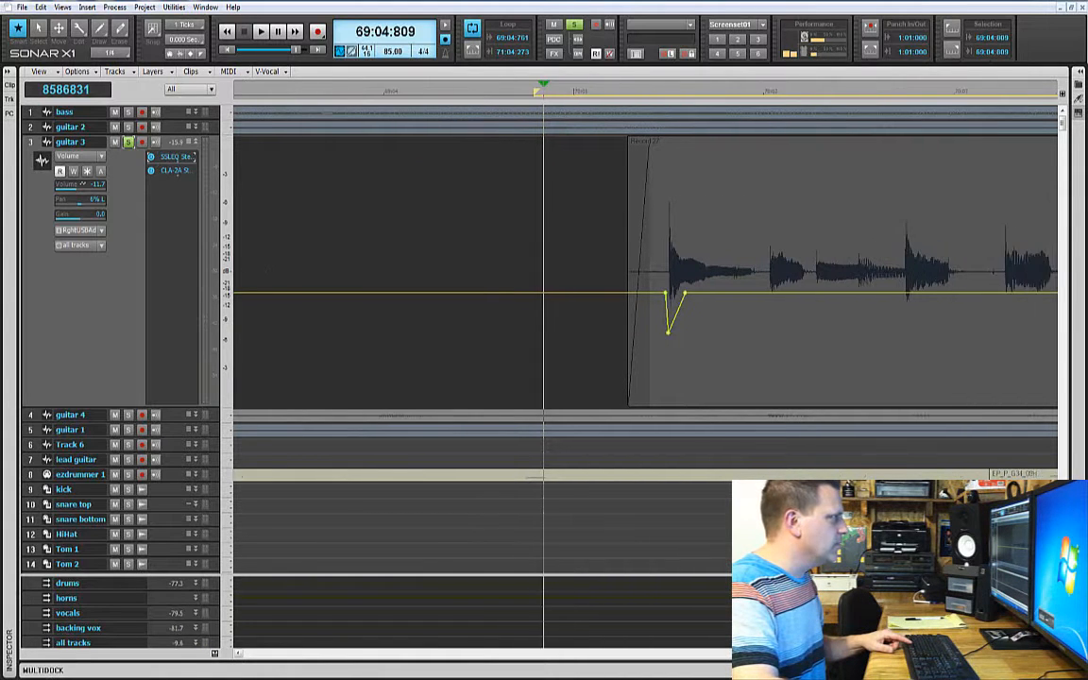
scroll(294, 271, "right", 3)
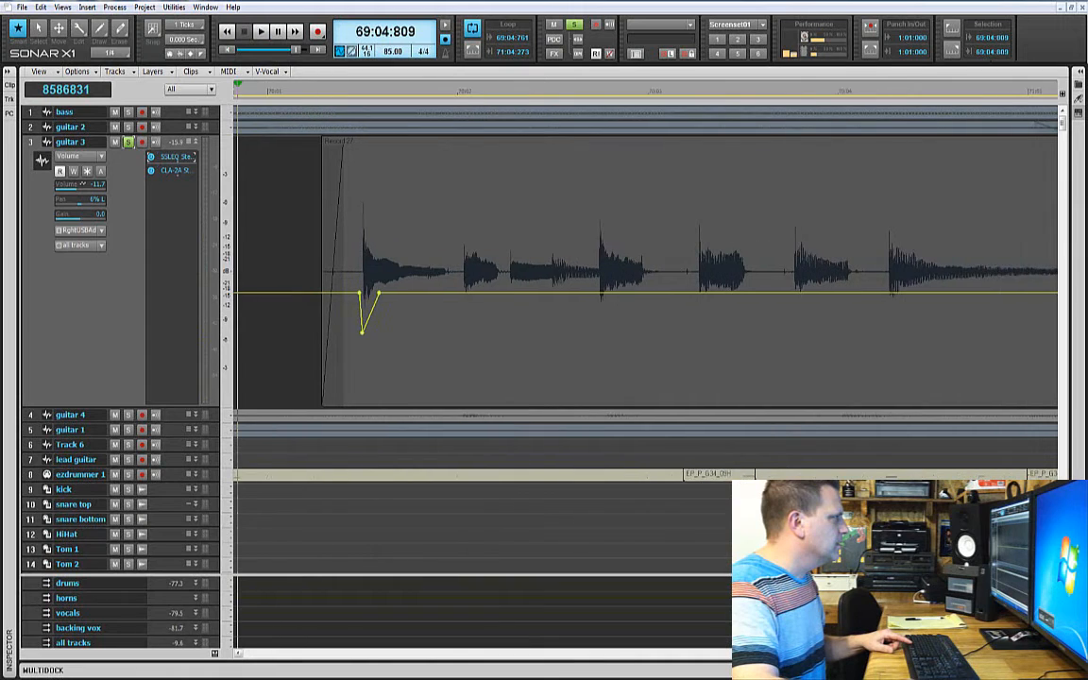
key("space")
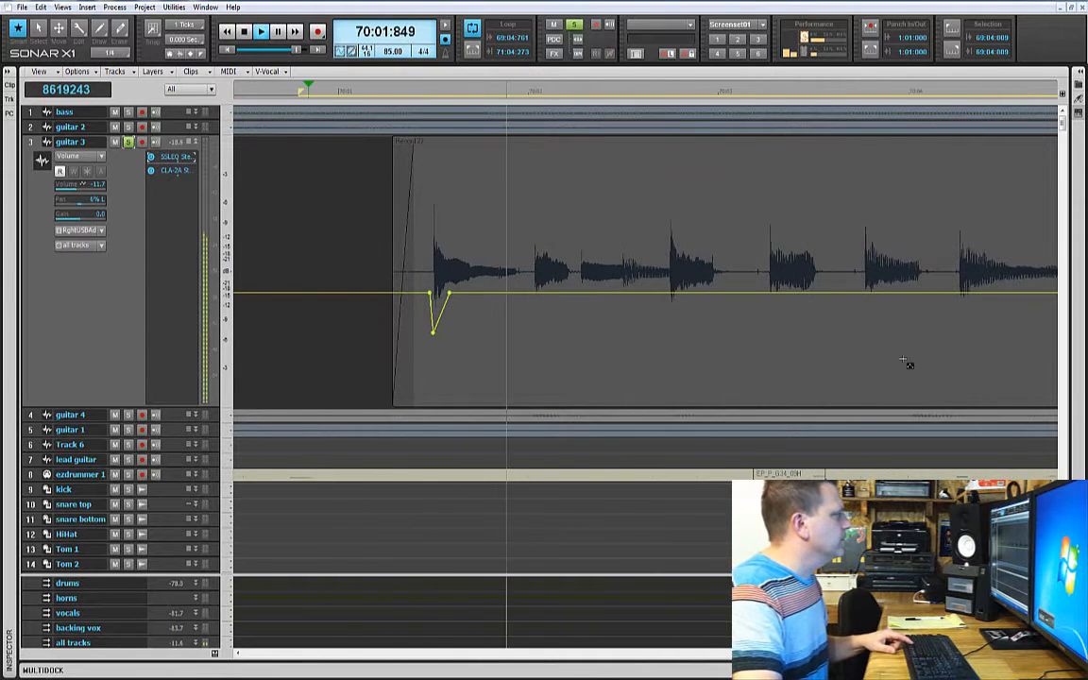
key("space")
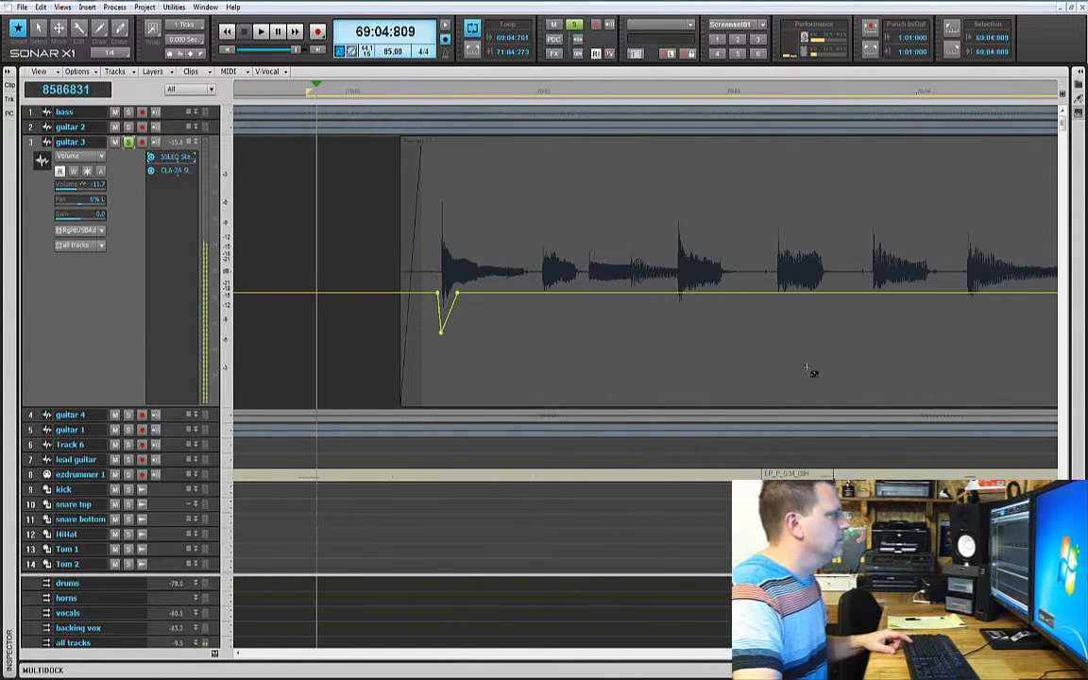
key("space")
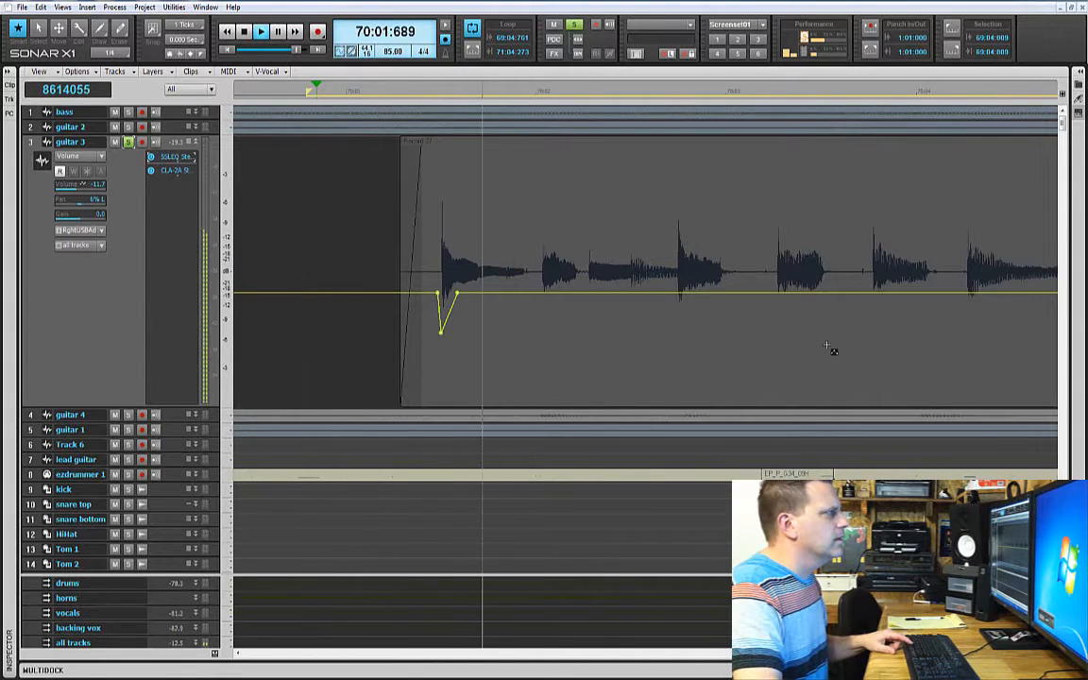
key("space")
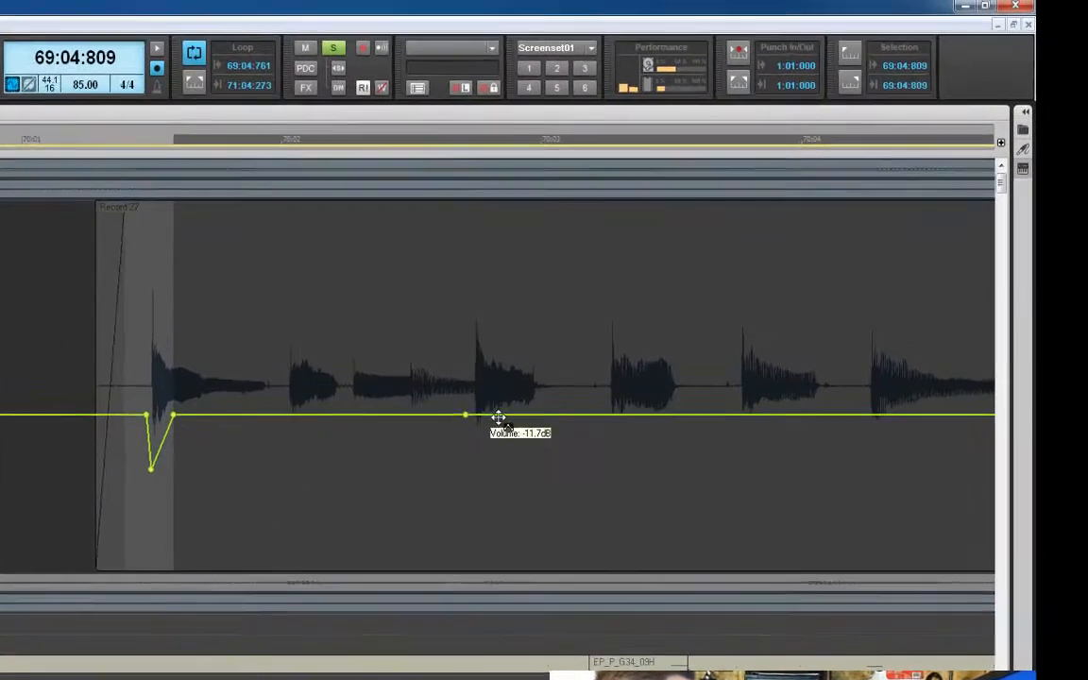
Add volume nodes at about 70:02:686 and 70:02:800 around guitar 3's peak before 70:03, and pull a middle node down to about -15.1 dB
left_click(674, 296)
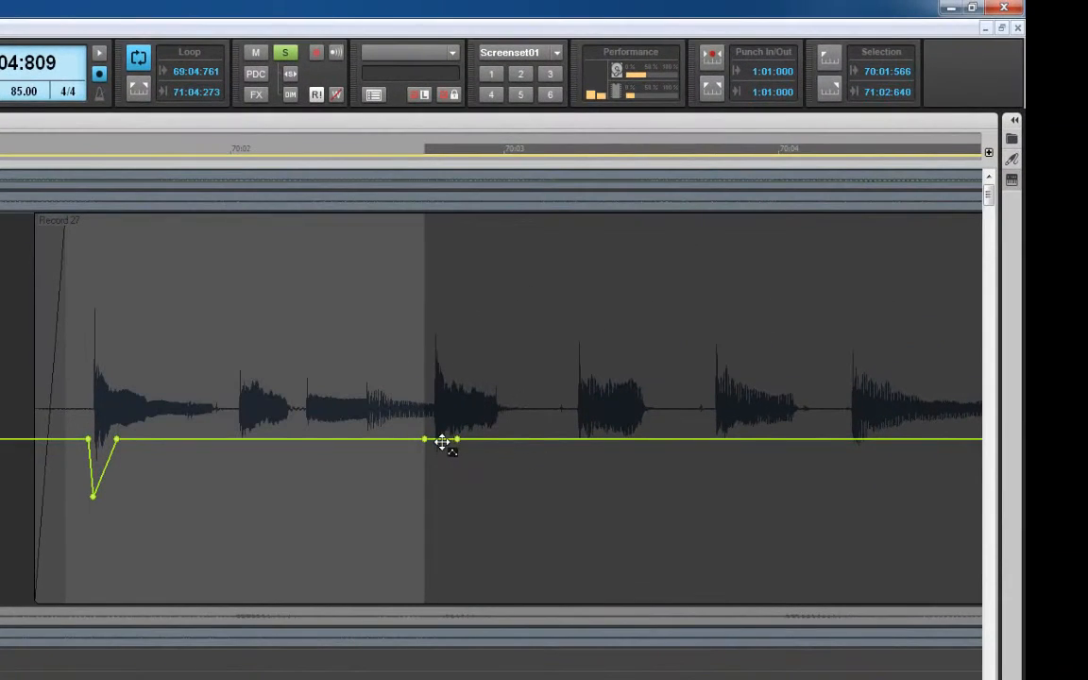
left_click(442, 441)
left_click_drag(437, 444, 435, 460)
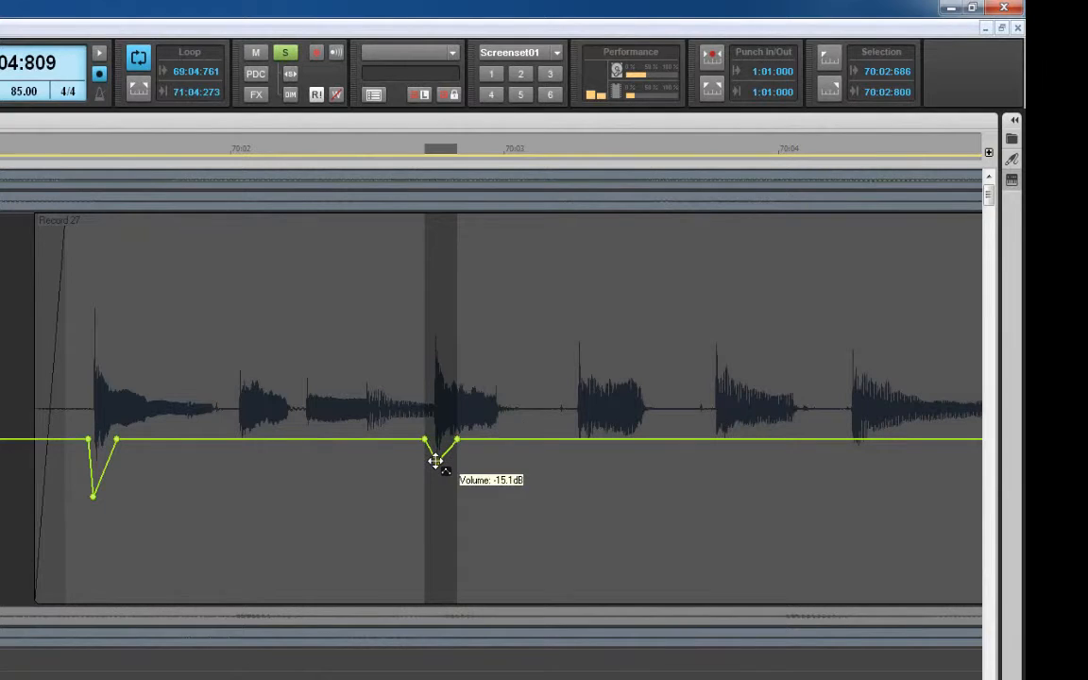
Add volume nodes at about 70:03:241 and 70:03:327 around guitar 3's next peak, and pull a middle node down to about -15 dB
left_click(574, 439)
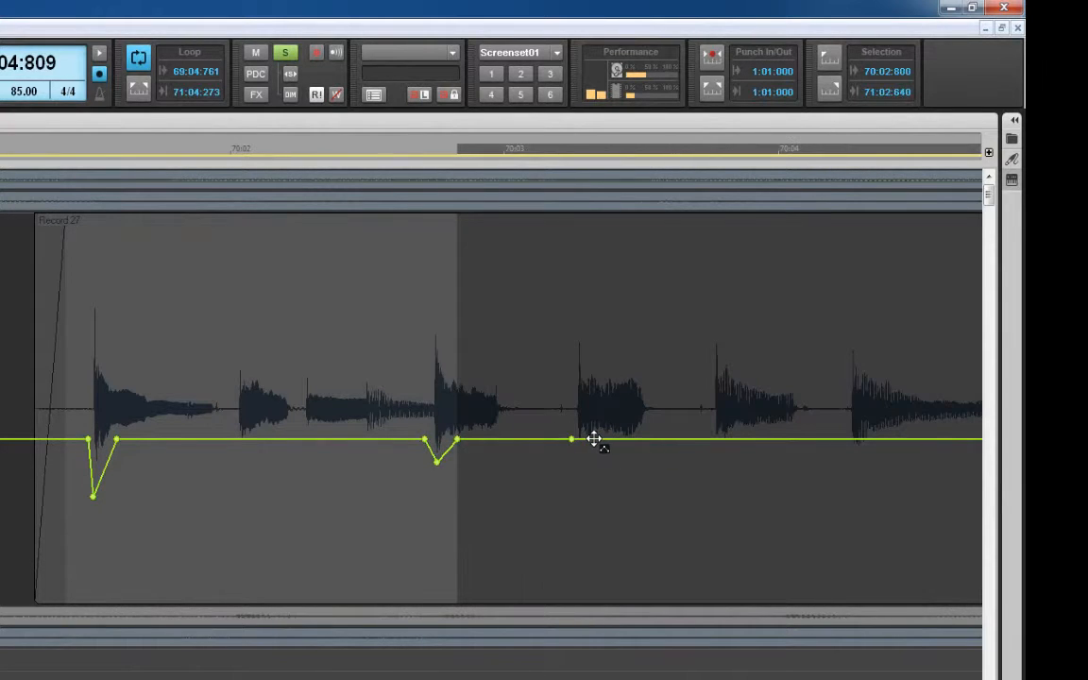
left_click(597, 440)
left_click(586, 441)
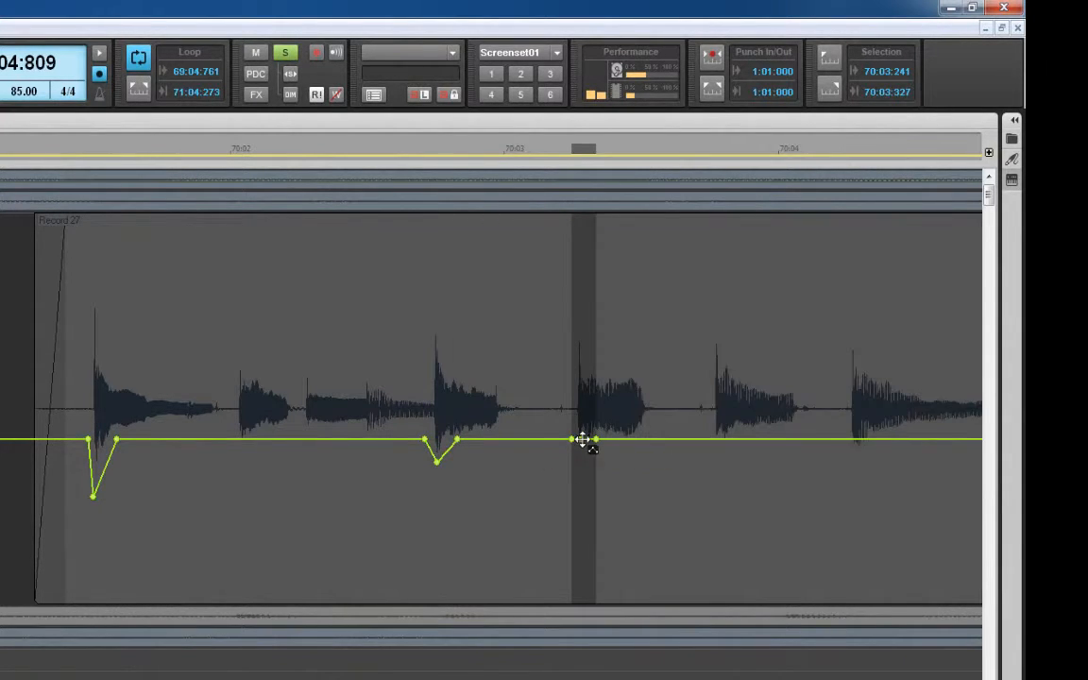
left_click_drag(586, 442, 575, 461)
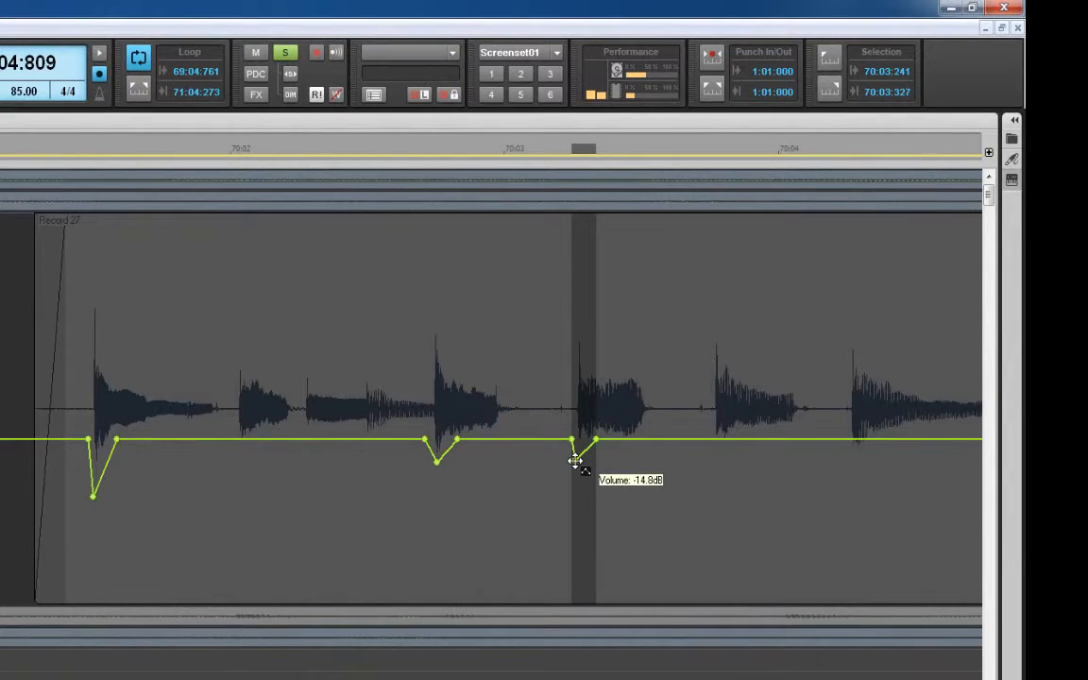
Add volume nodes at about 70:03:705 and 70:03:825 around the peak before 70:04, and pull a middle node down to about -14.8 dB
left_click(705, 439)
left_click(739, 442)
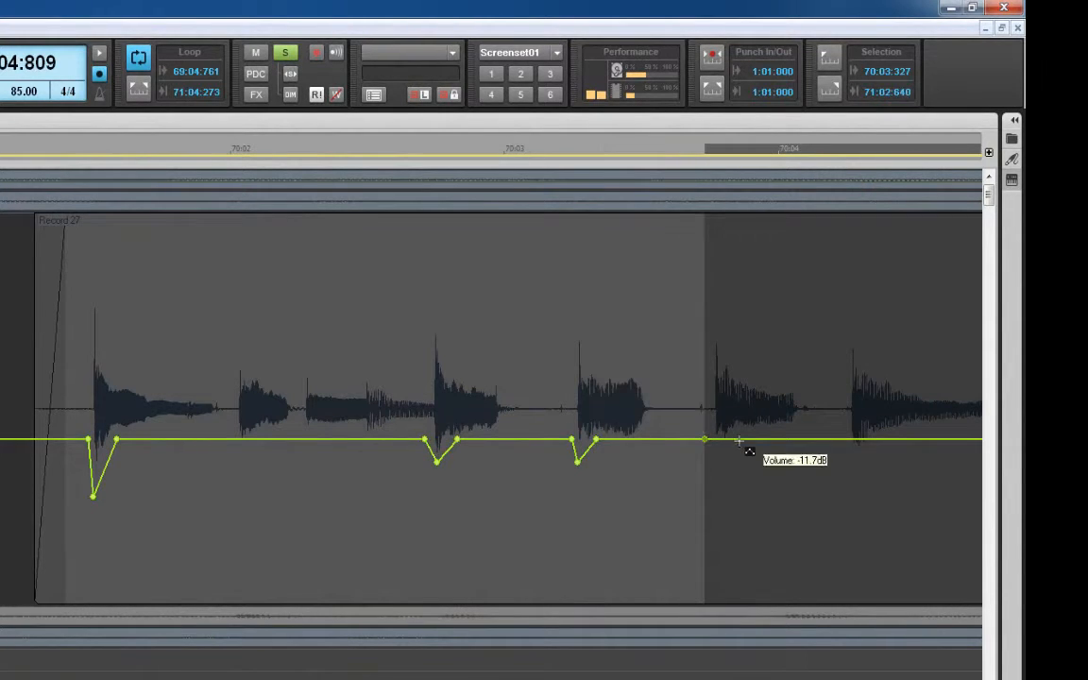
left_click(728, 440)
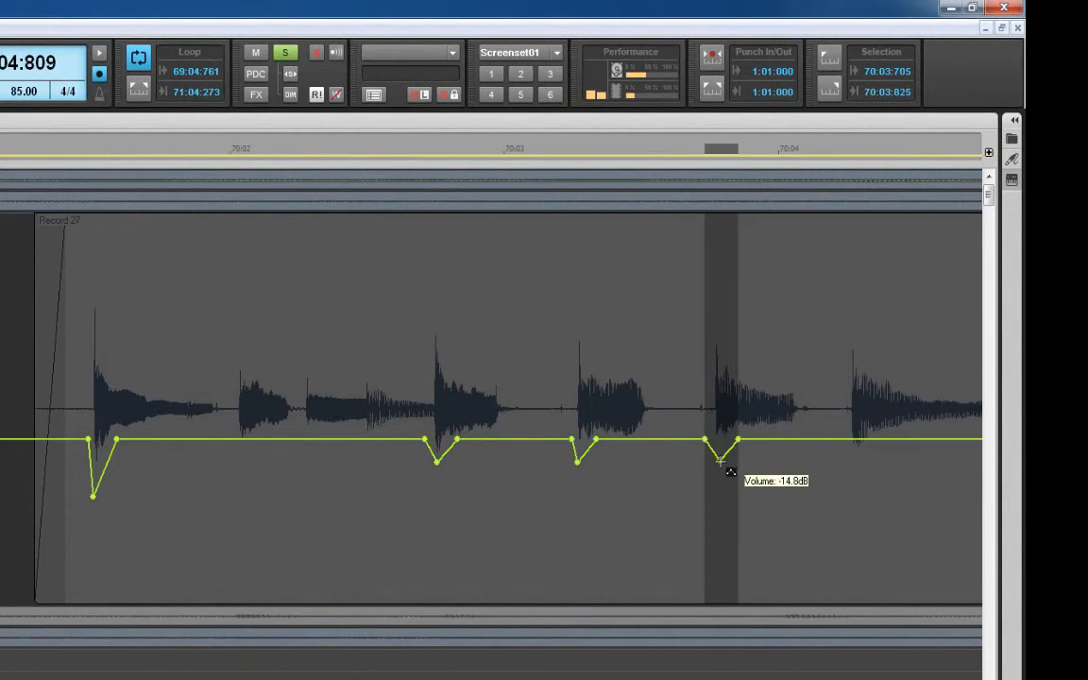
Add volume nodes at about 70:04:243 and 70:04:372 around the peak after 70:04, and pull a middle node down to about -15 dB
double_click(848, 440)
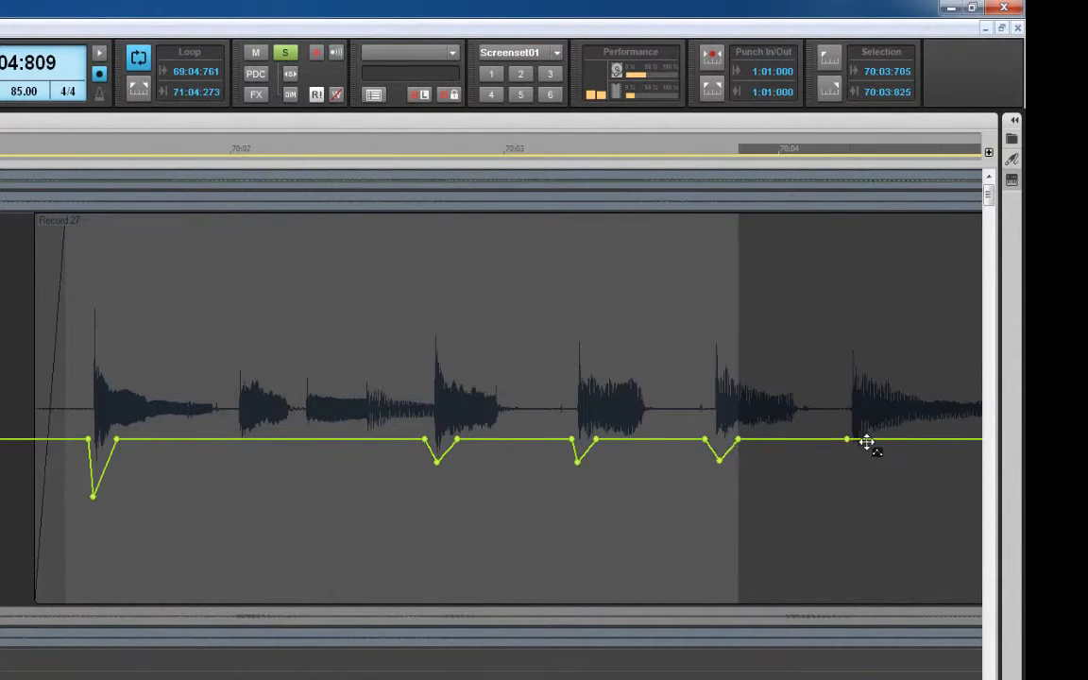
double_click(884, 440)
left_click(857, 441)
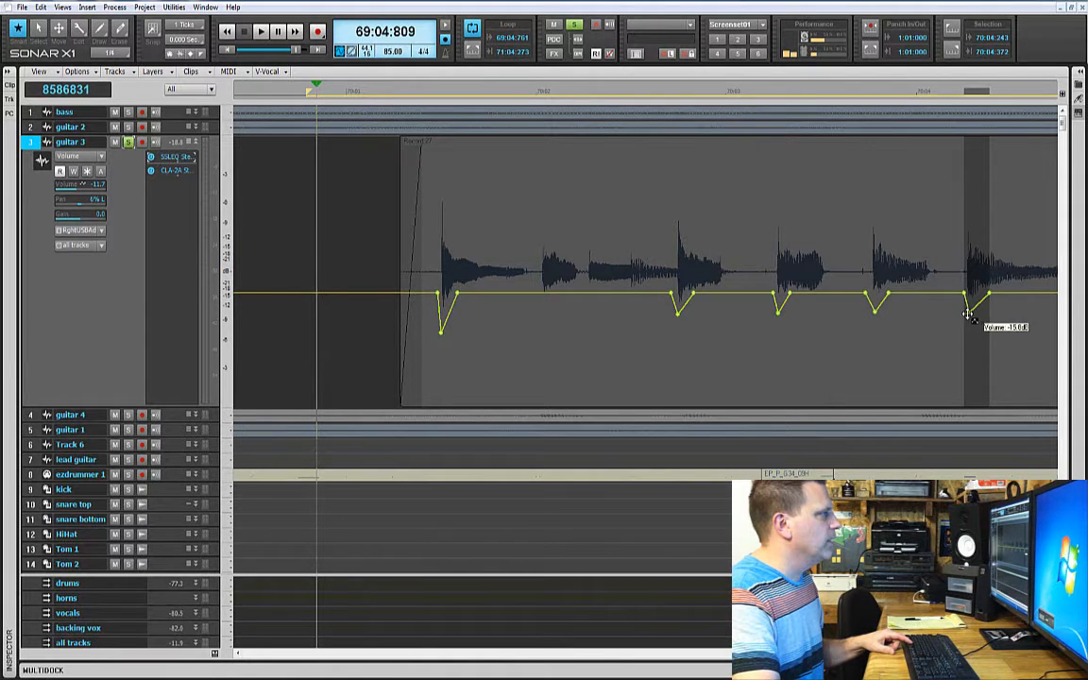
Play the soloed guitar 3 passage with its dips, and unsolo the track to play the passage in the full mix
key("space")
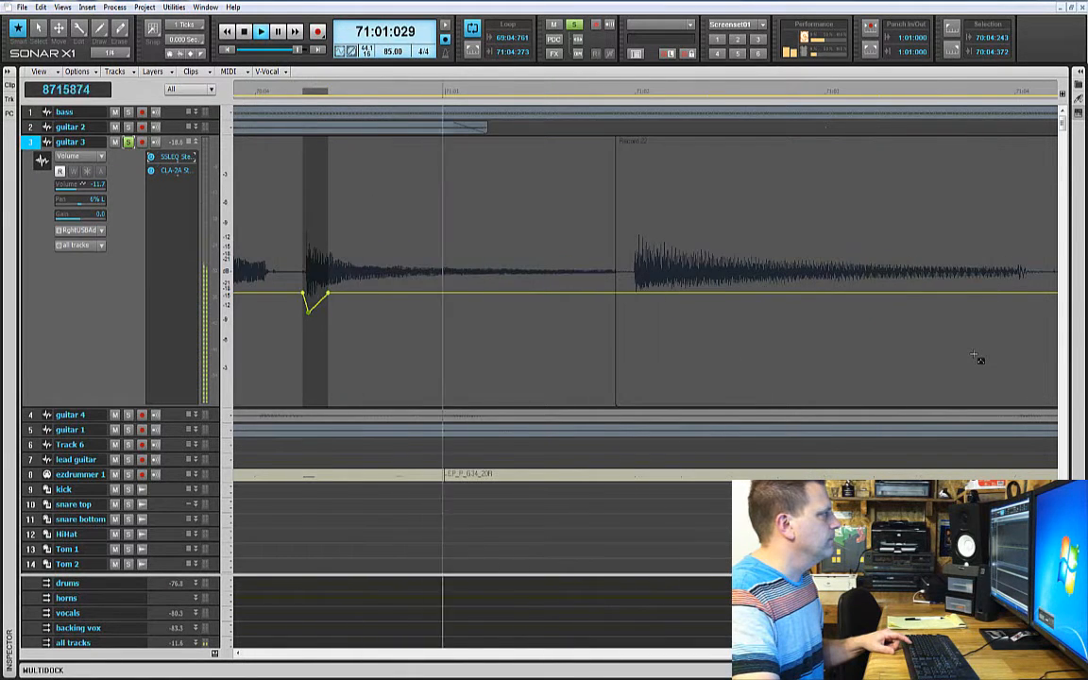
key("space")
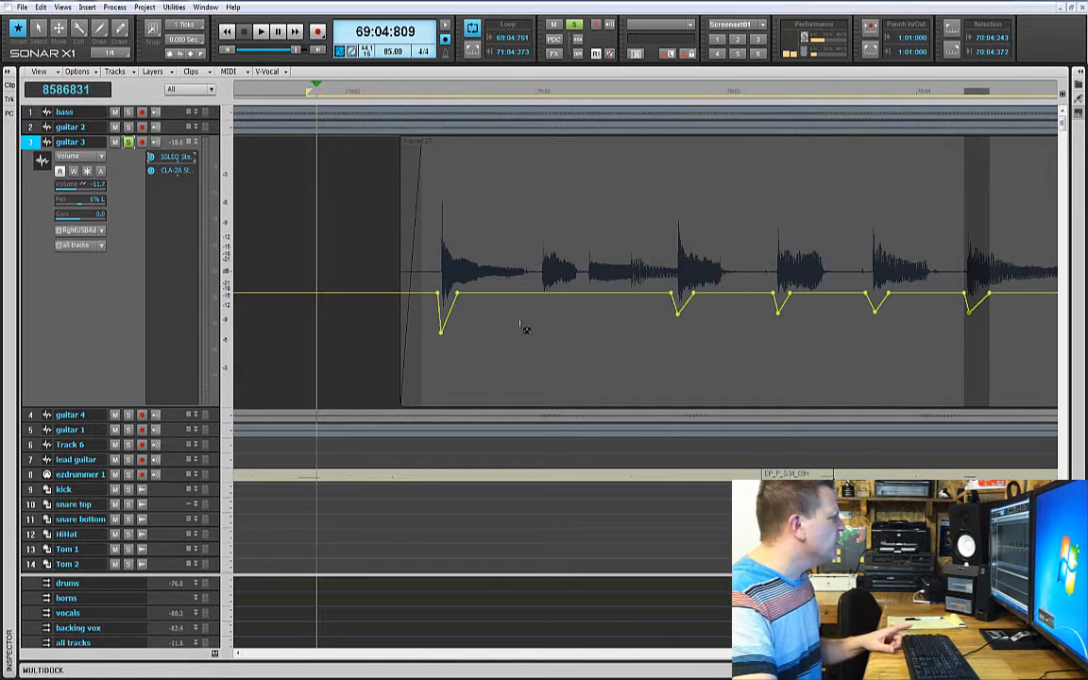
left_click(129, 142)
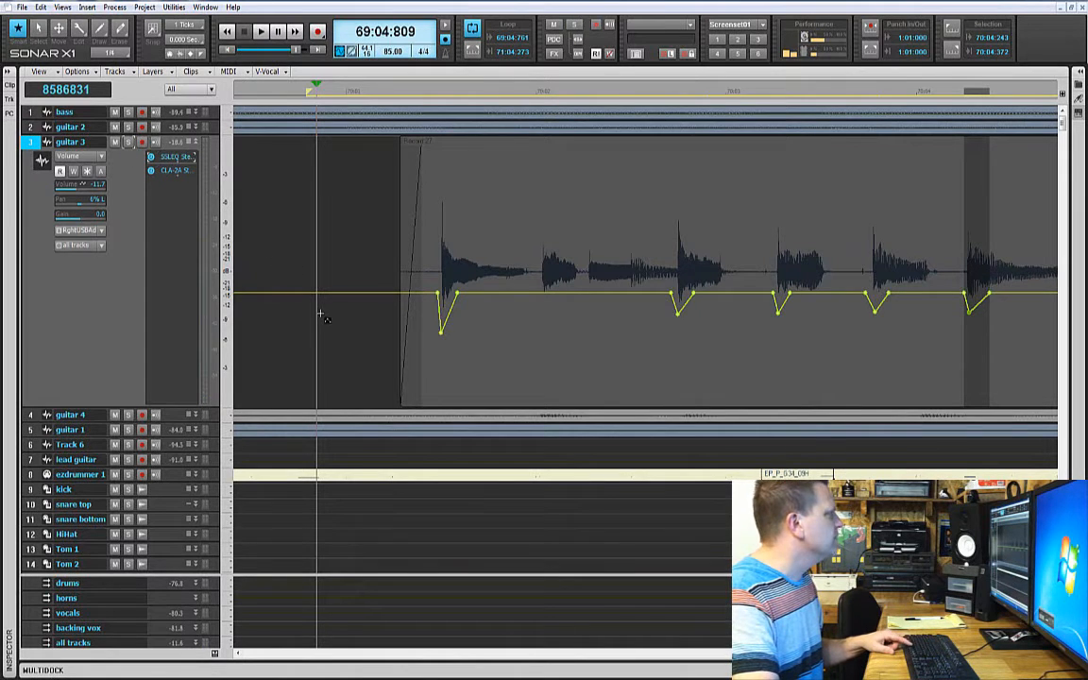
key("space")
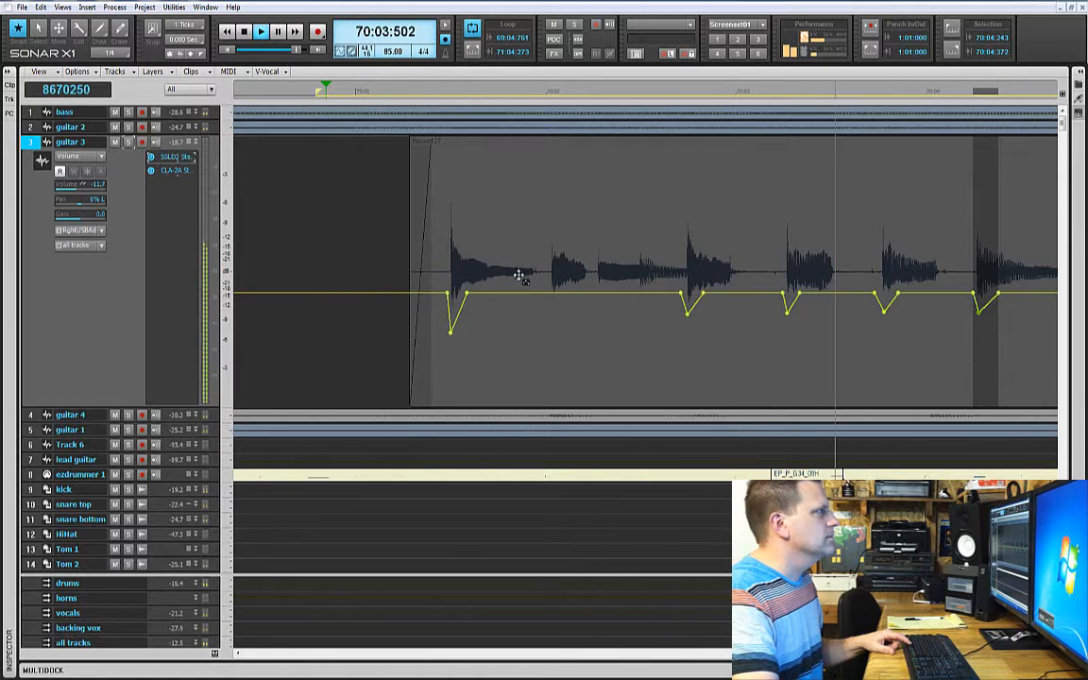
key("space")
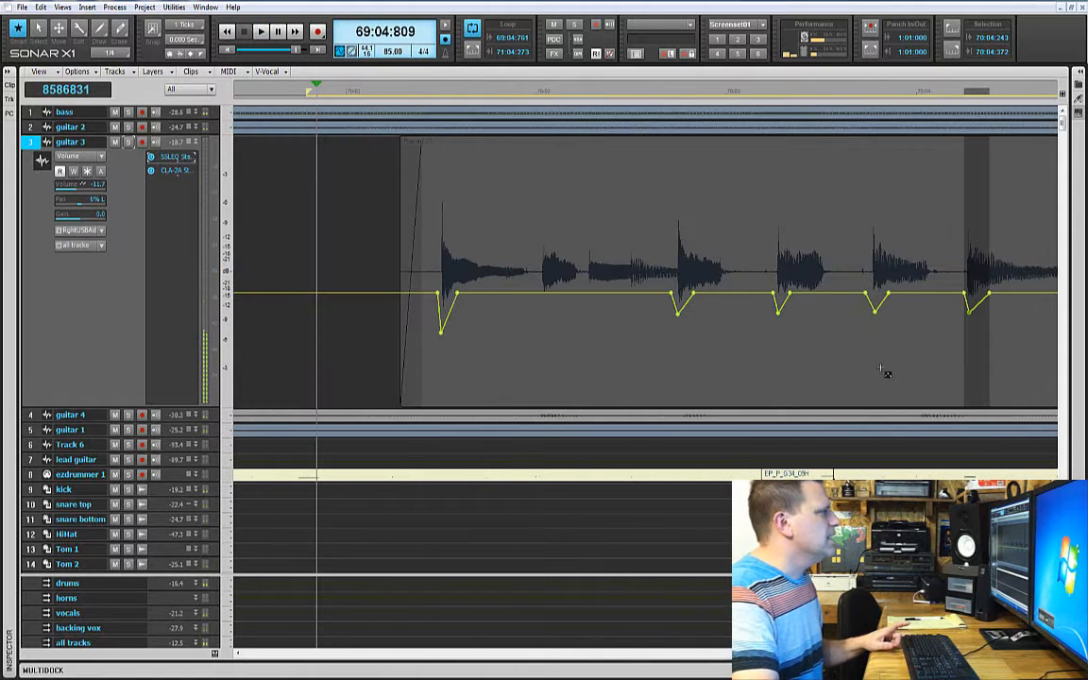
Delete all the volume nodes forming guitar 3's five dips and play the full mix without them
left_click(1010, 346)
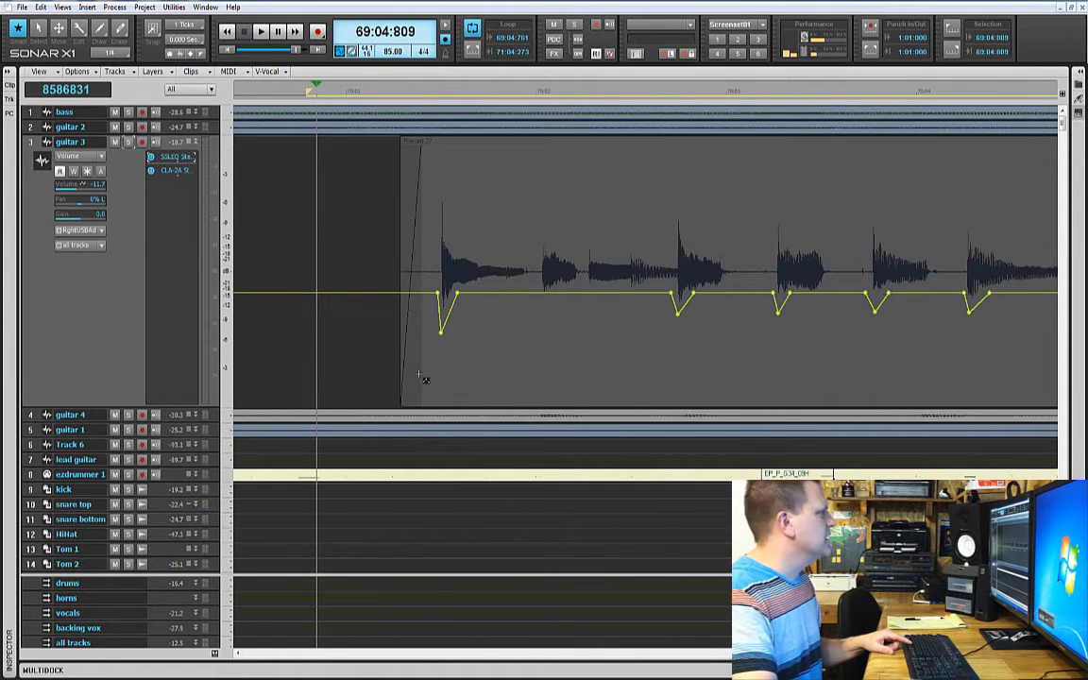
left_click_drag(372, 369, 1026, 259)
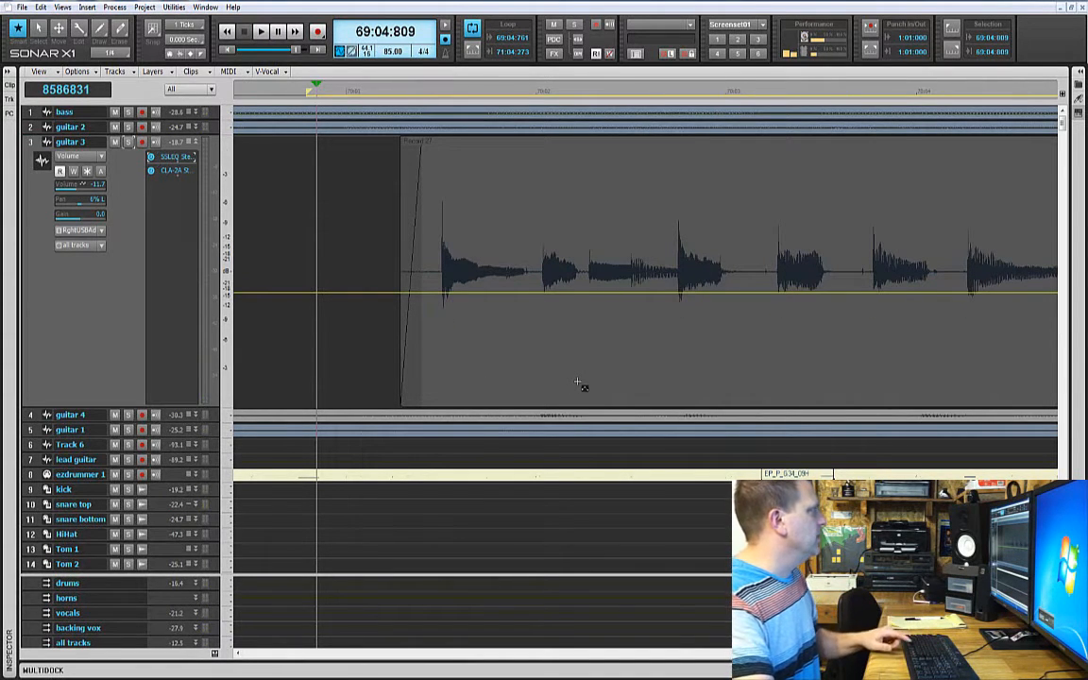
key("space")
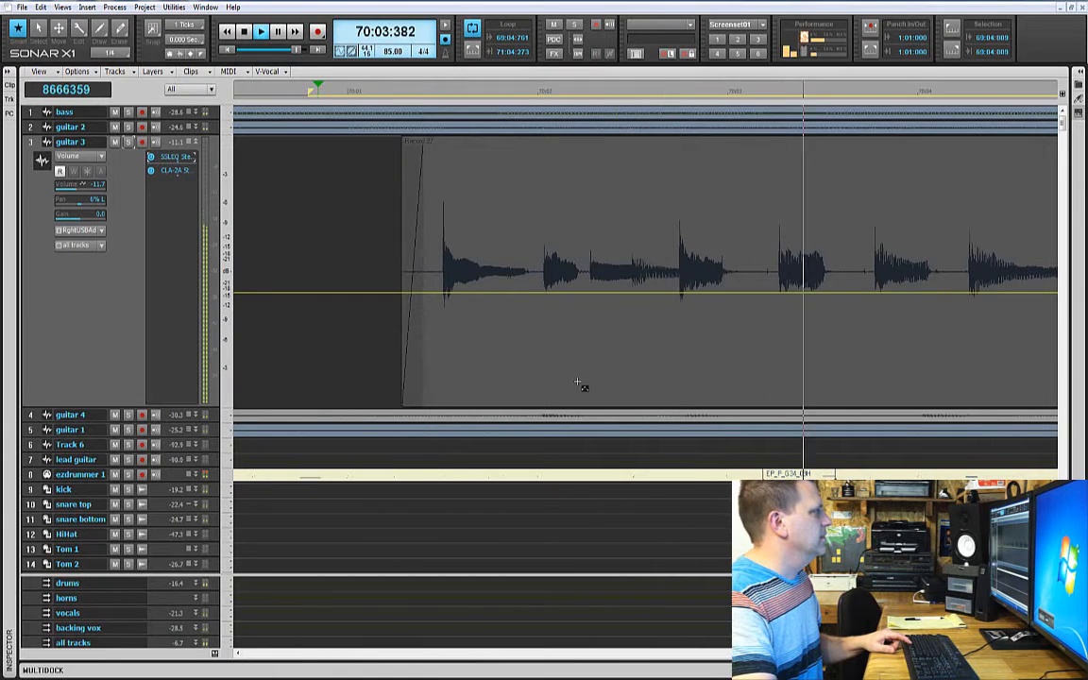
key("space")
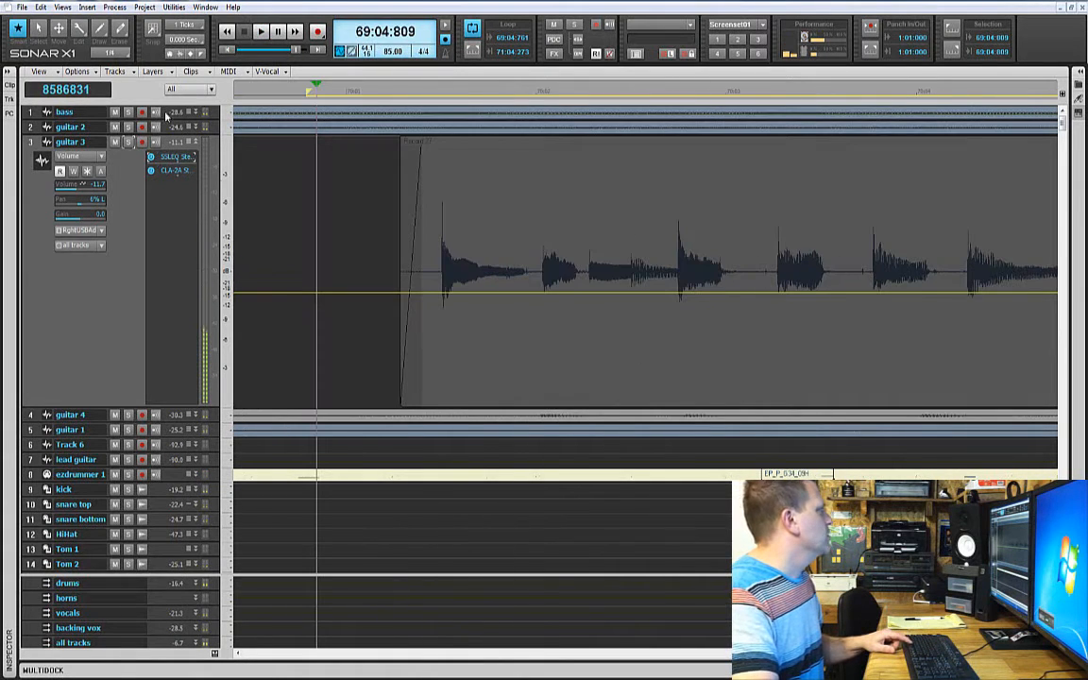
Undo the node deletion and play the full mix with guitar 3's volume dips
left_click(40, 7)
left_click(72, 20)
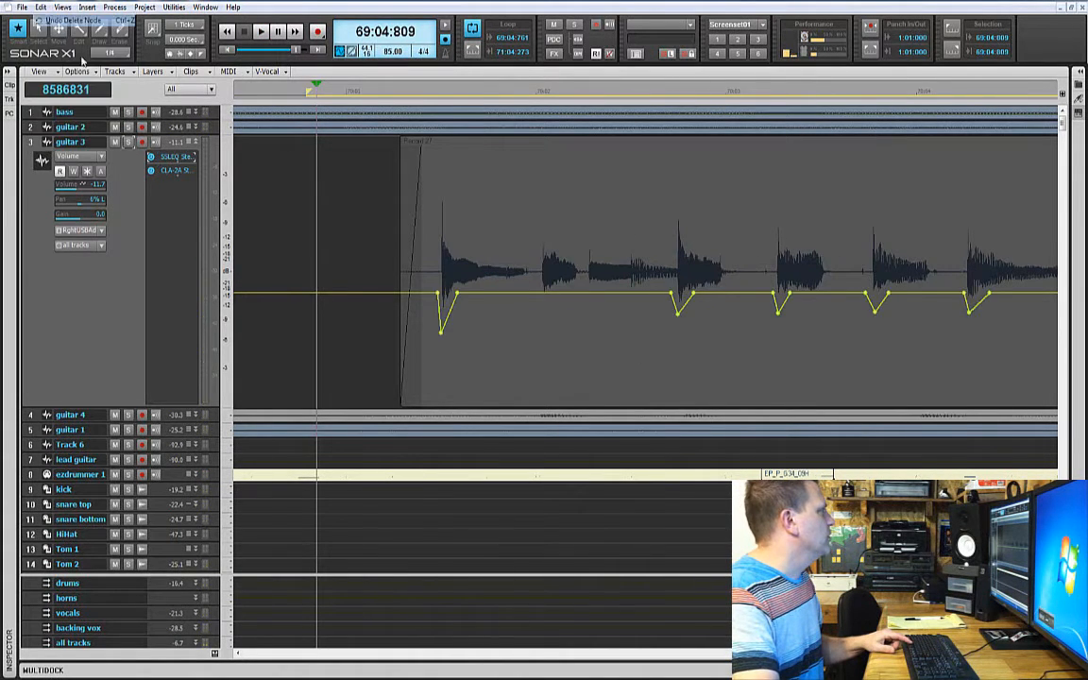
key("space")
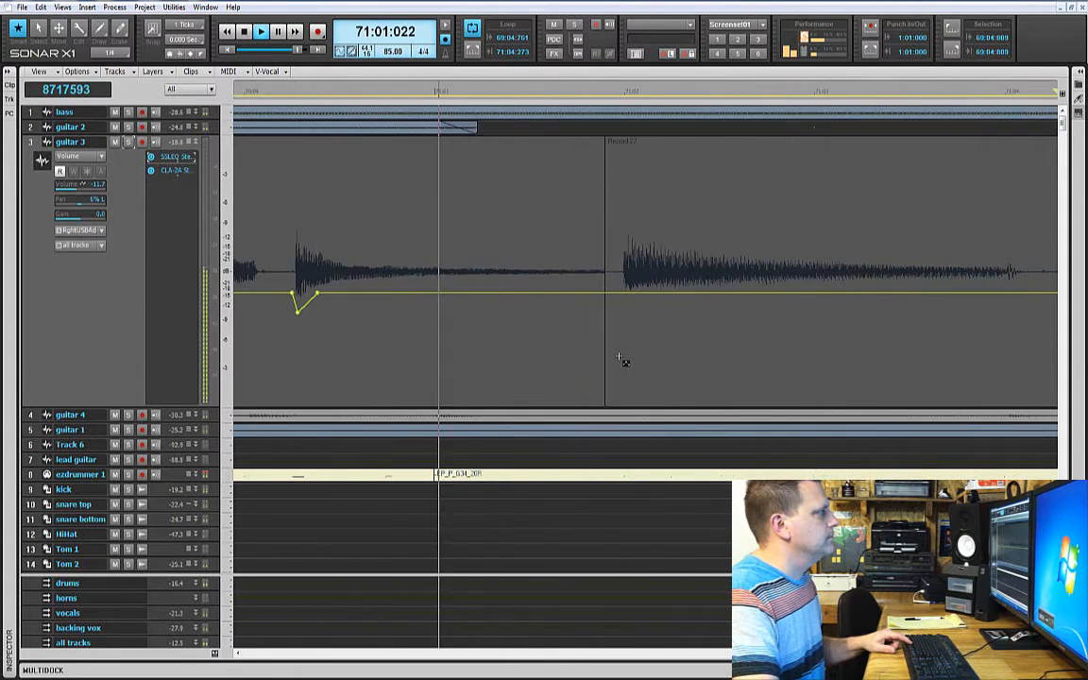
key("space")
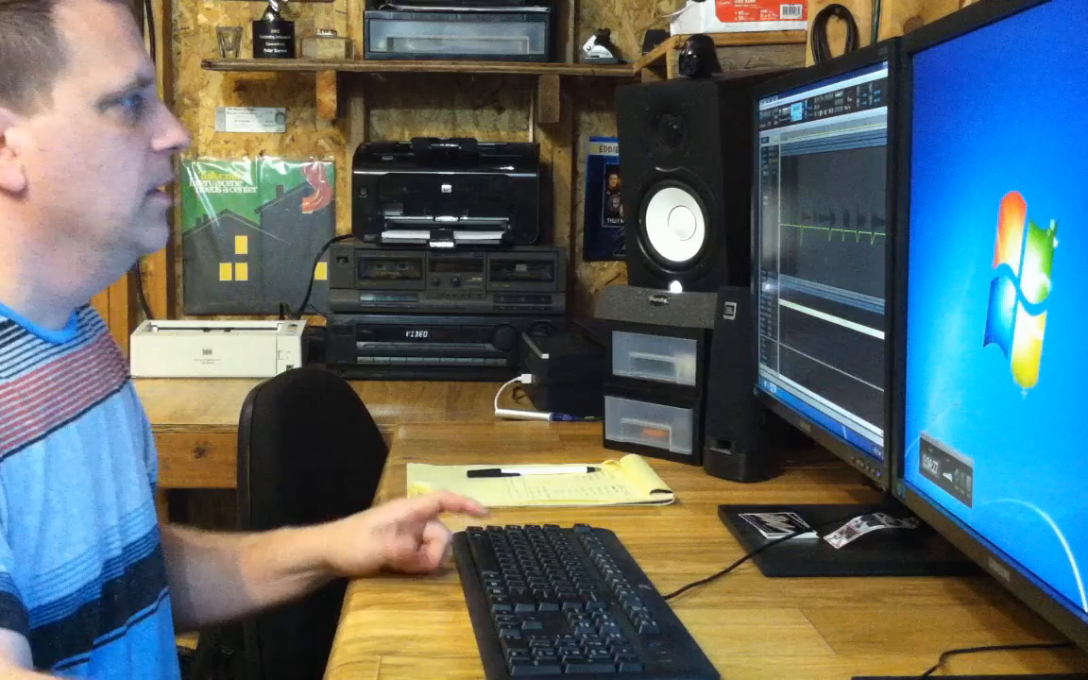